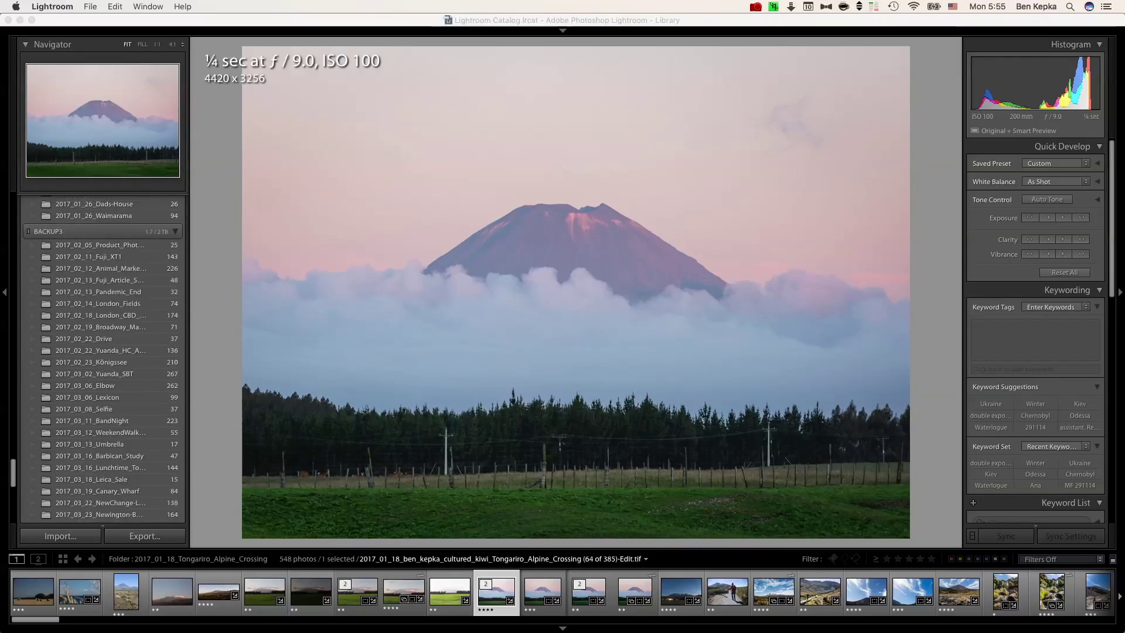
# Collapse the expanded drive listings in Folders, including BACKUP2 and BACKUP3, and look over the catalog, collections and publish services.
pyautogui.scroll(15, 103, 357)
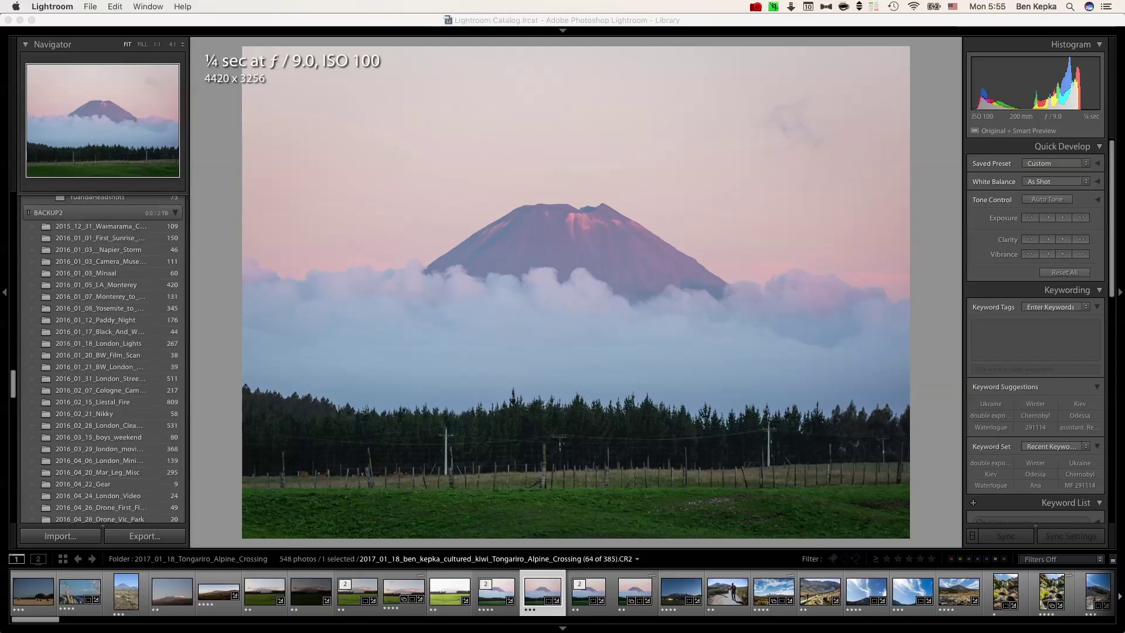
pyautogui.scroll(2, 102, 357)
pyautogui.click(103, 281)
pyautogui.click(103, 298)
pyautogui.click(103, 280)
pyautogui.scroll(5, 102, 357)
pyautogui.scroll(15, 103, 304)
pyautogui.click(102, 322)
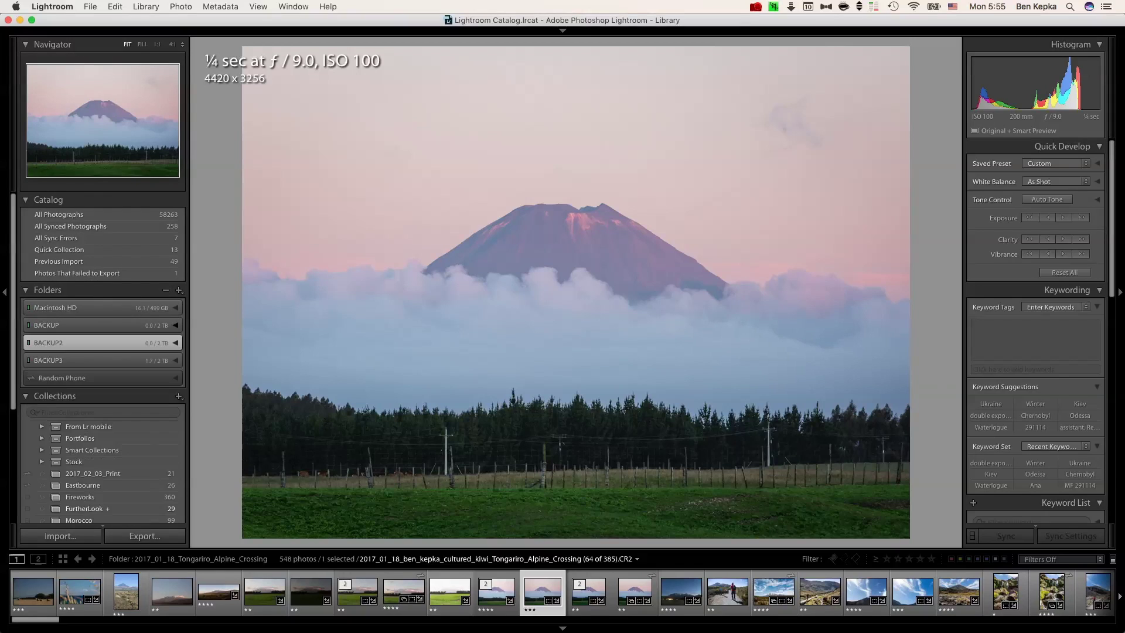
pyautogui.scroll(-6, 102, 343)
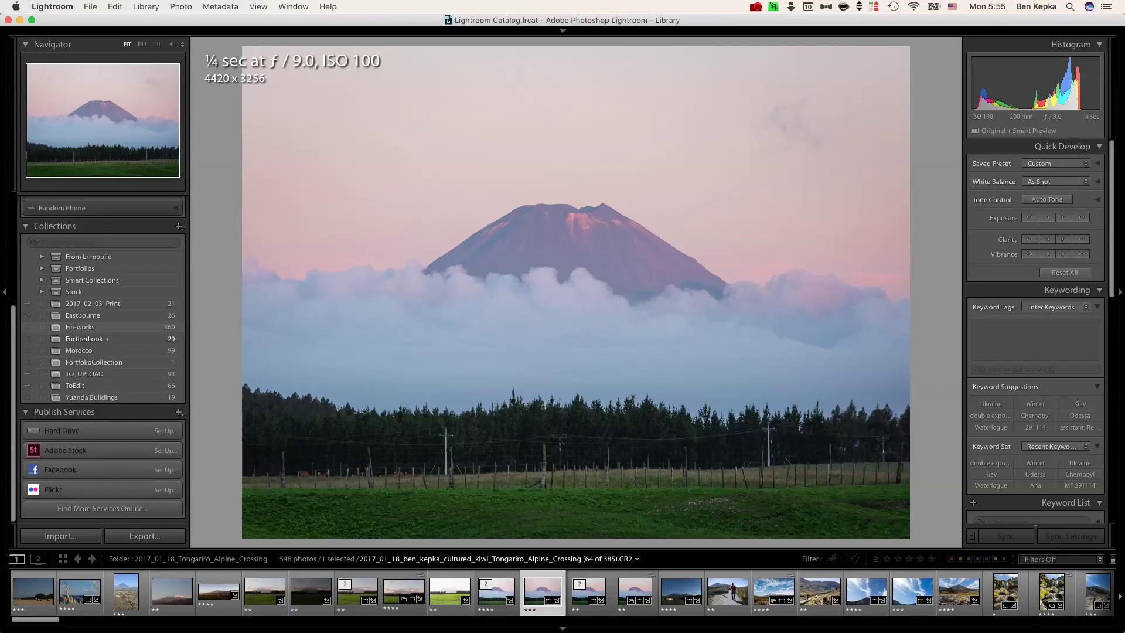
pyautogui.scroll(6, 103, 342)
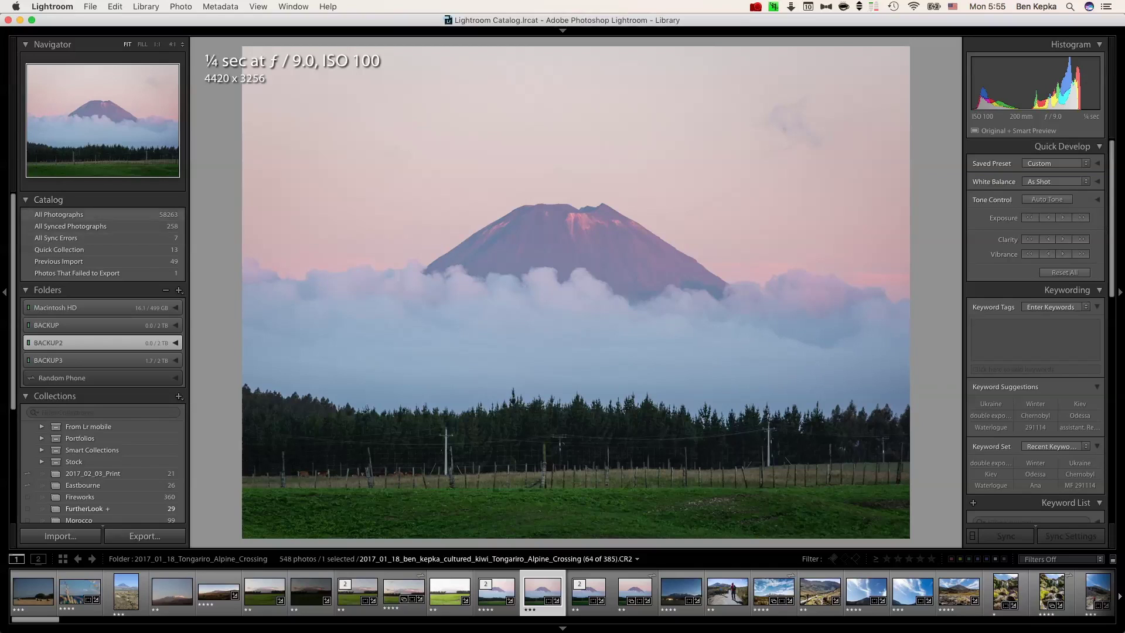
pyautogui.scroll(-1, 103, 351)
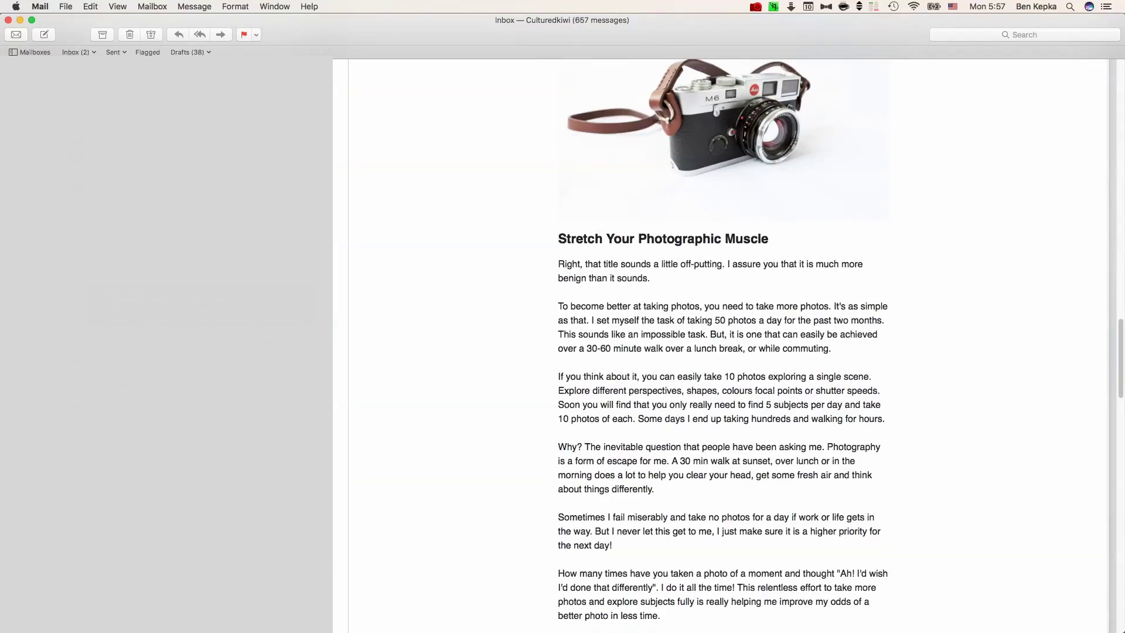
# Switch to Mail and read the newsletter section "Stretch Your Photographic Muscle" and the reader's question about cataloguing photos in Lightroom.
pyautogui.moveTo(606, 270); pyautogui.dragTo(732, 351)
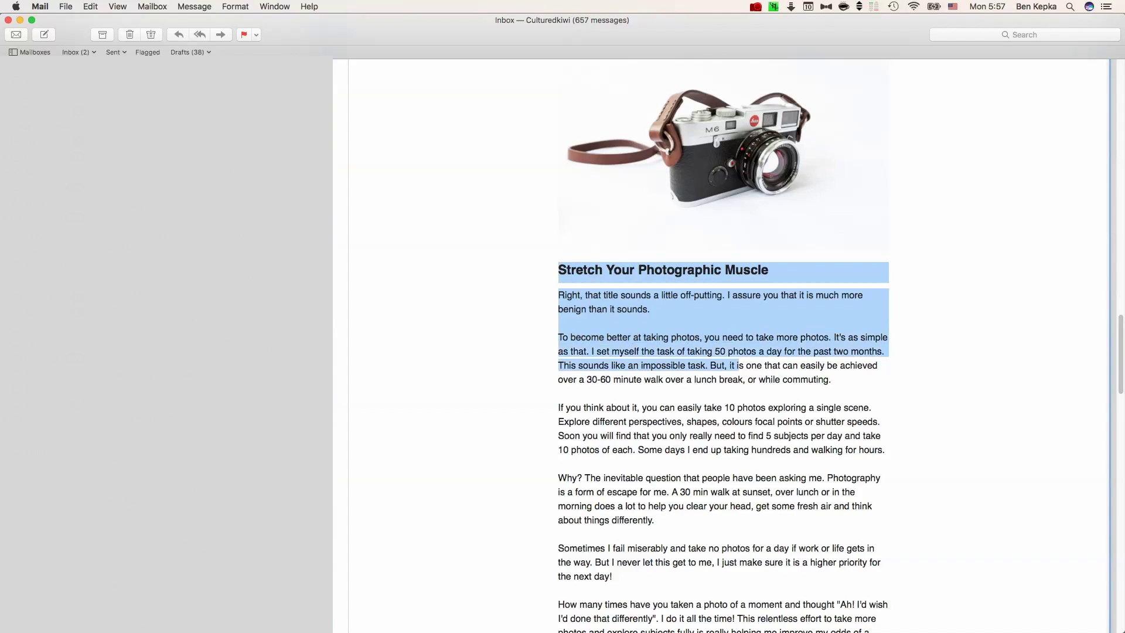
pyautogui.scroll(-1, 723, 356)
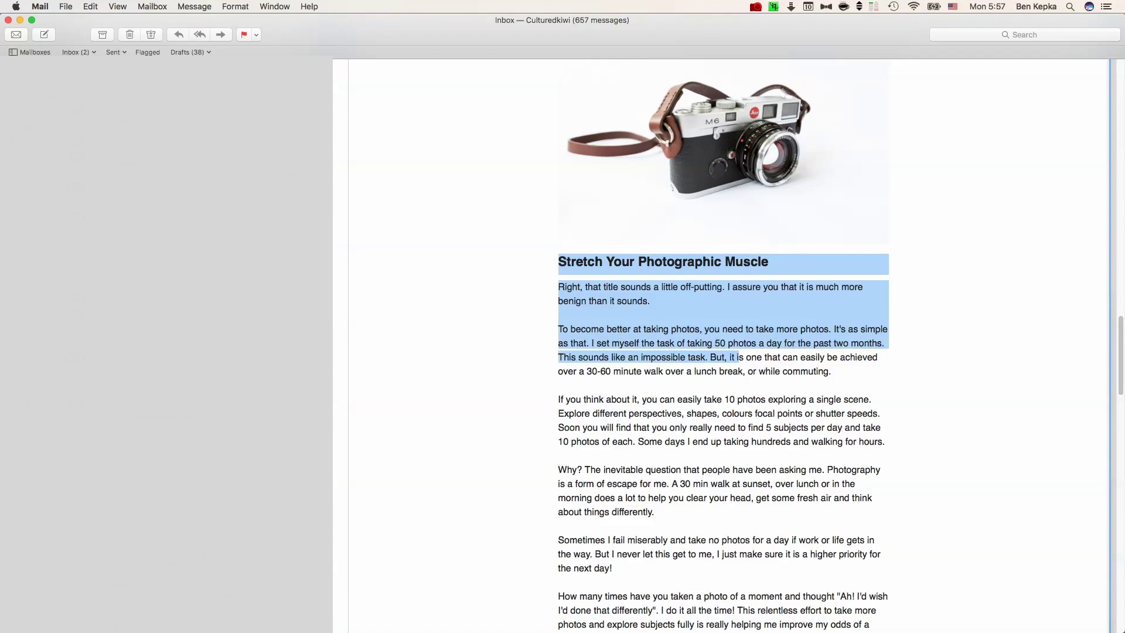
pyautogui.scroll(4, 723, 346)
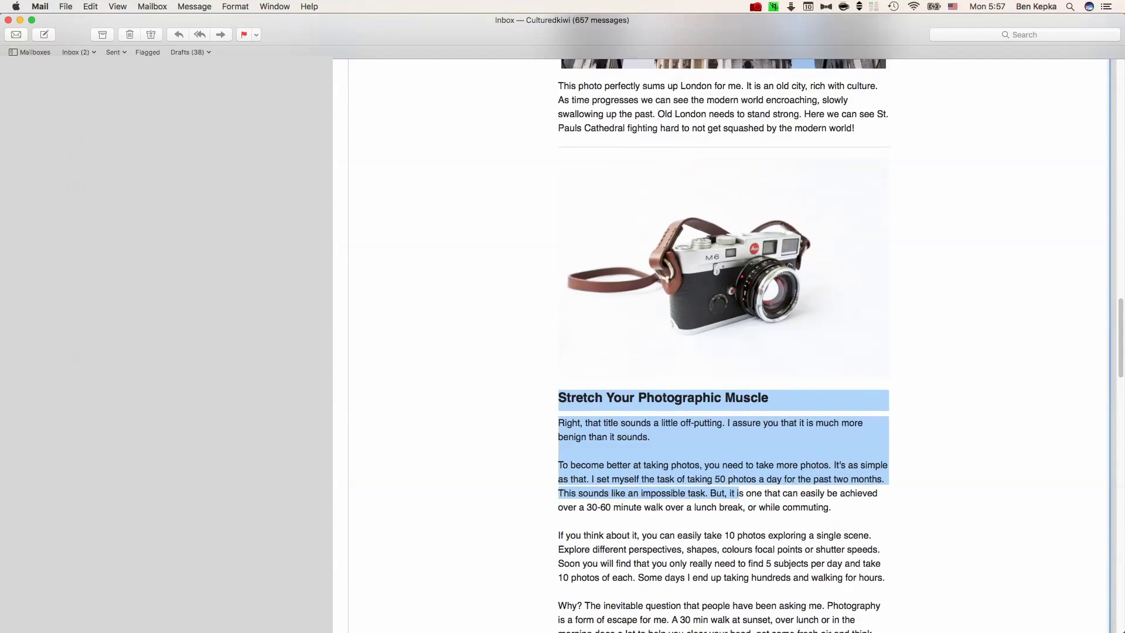
pyautogui.scroll(-10, 723, 346)
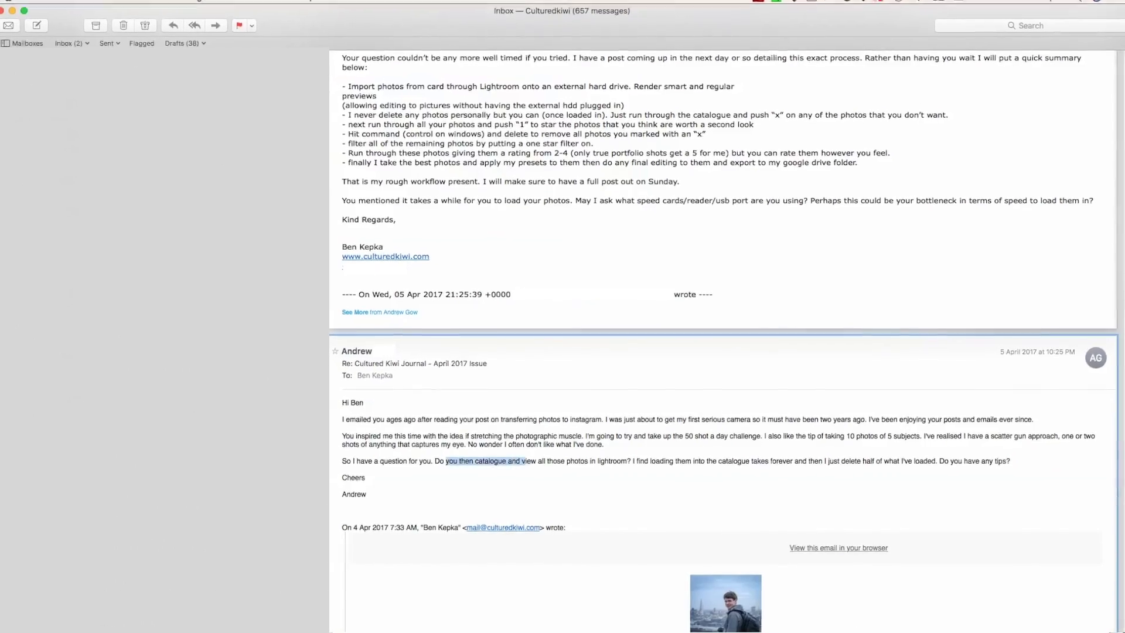
pyautogui.moveTo(525, 460); pyautogui.dragTo(574, 461)
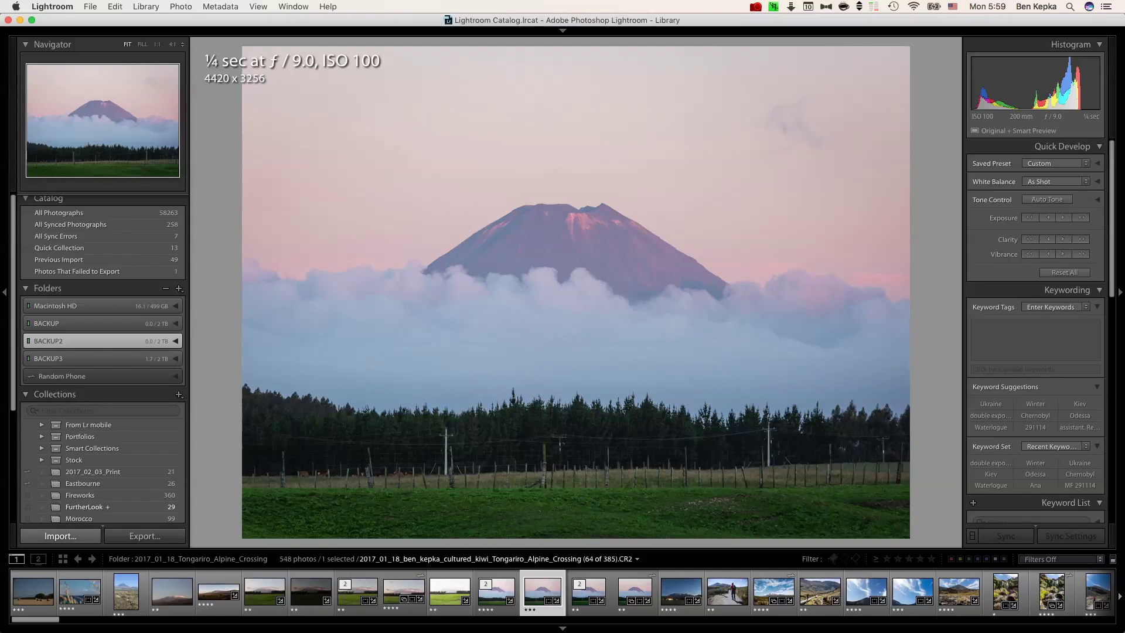
# Start a Lightroom import from the Untitled card with every photo unchecked and the suspected-duplicates exclusion turned off.
pyautogui.click(61, 536)
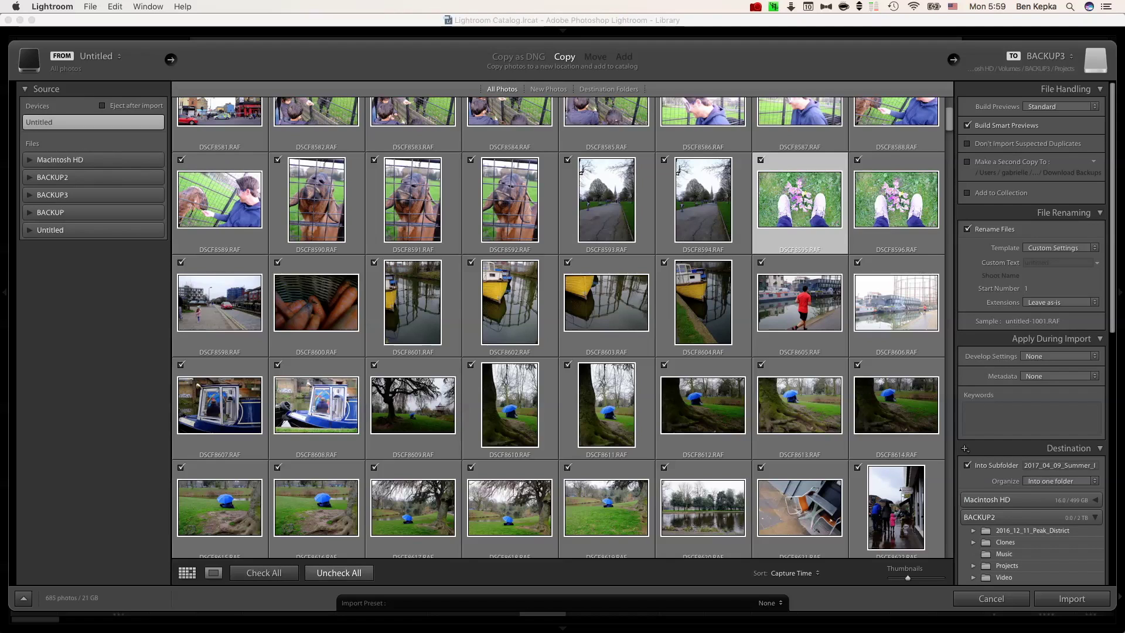
pyautogui.click(339, 572)
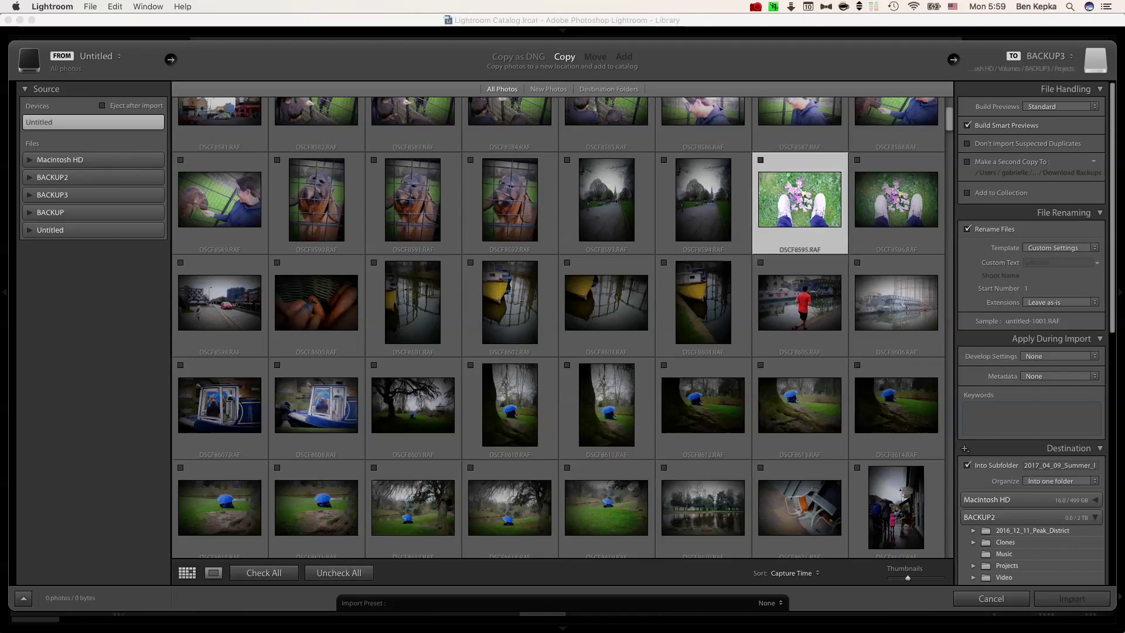
# Select the range of photos from DSCF8595.RAF through DSCF8819.RAF and mark them for import.
pyautogui.scroll(-15, 558, 328)
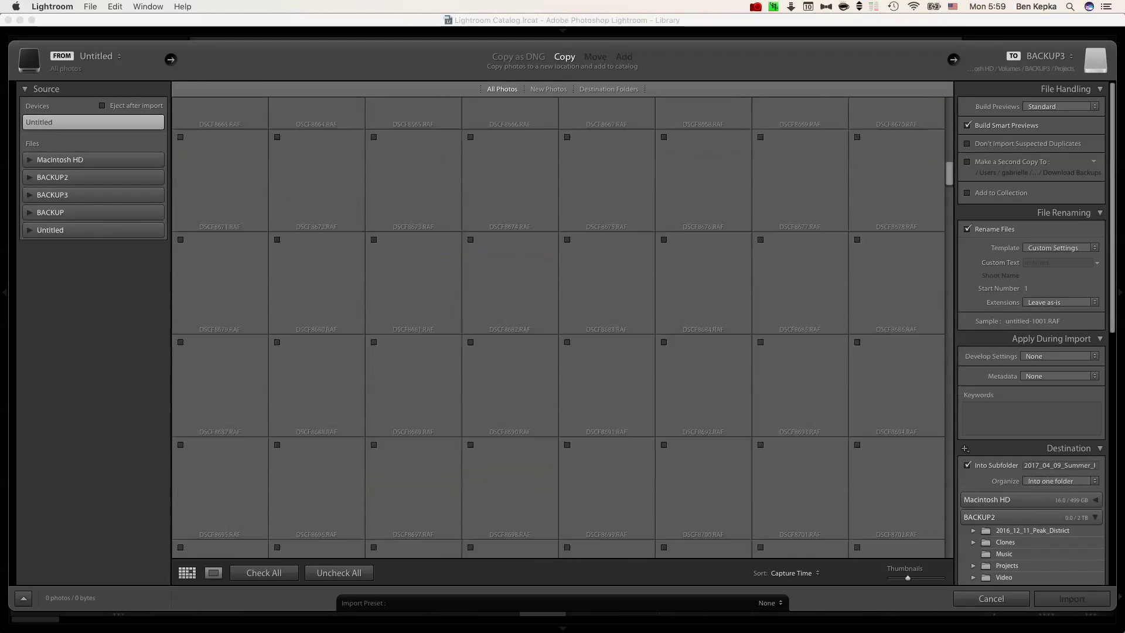
pyautogui.scroll(-5, 558, 328)
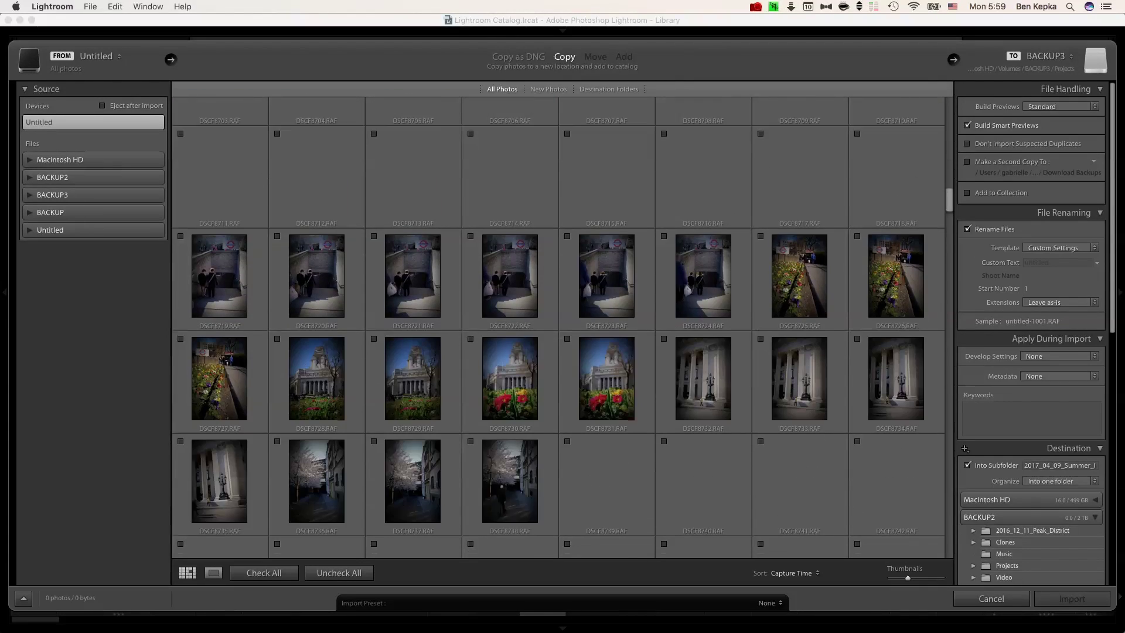
pyautogui.scroll(-2, 559, 328)
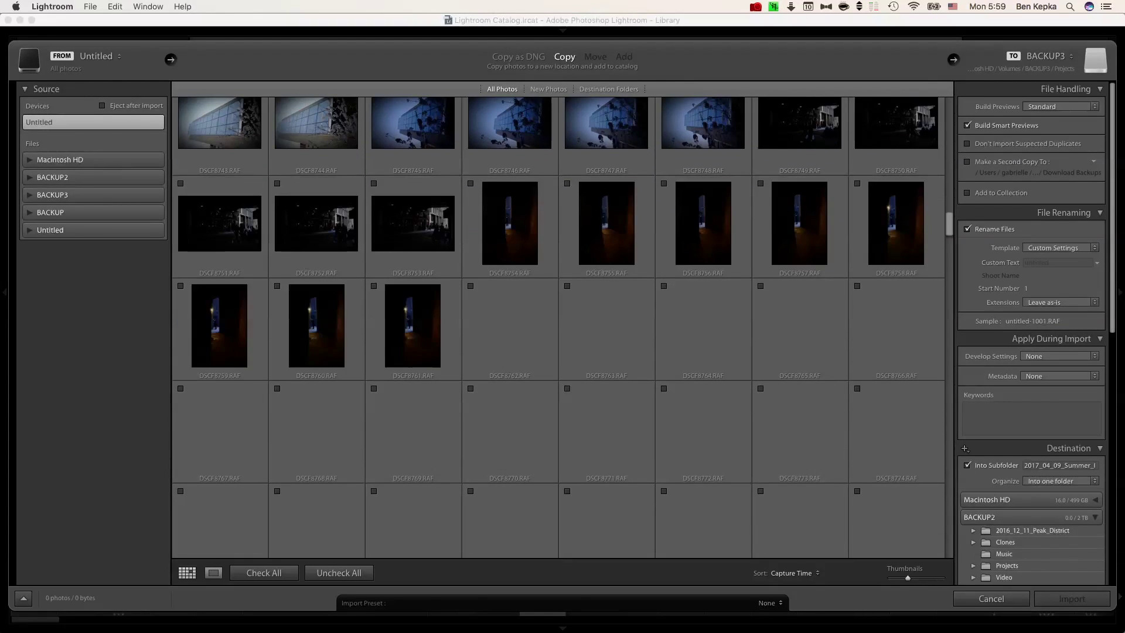
pyautogui.scroll(-6, 558, 328)
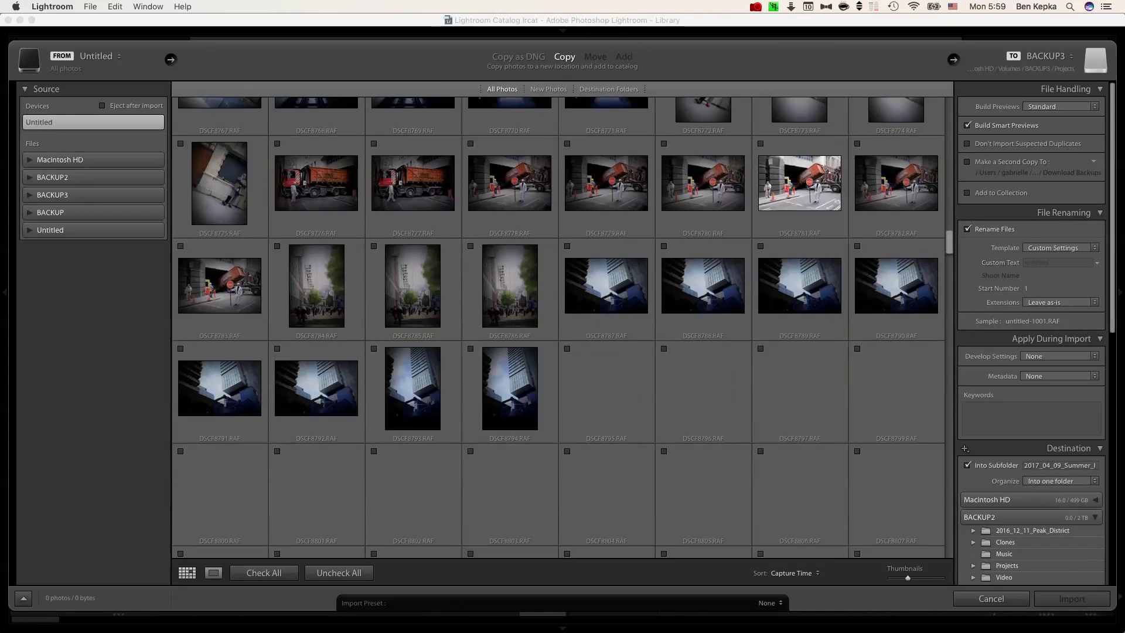
pyautogui.scroll(-4, 559, 328)
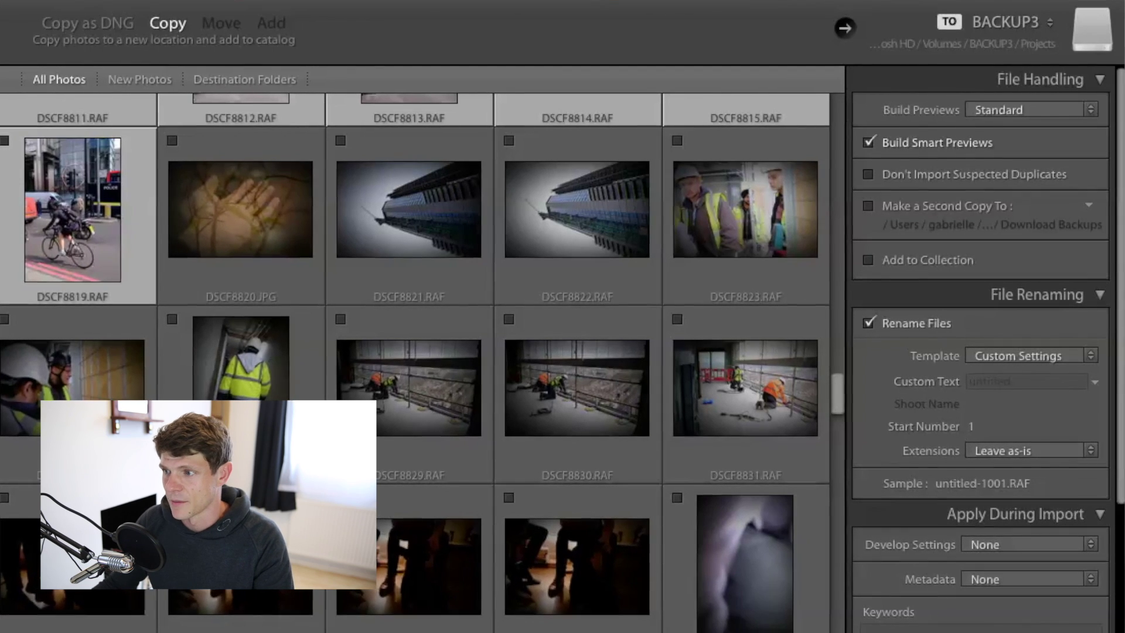
pyautogui.scroll(3, 562, 328)
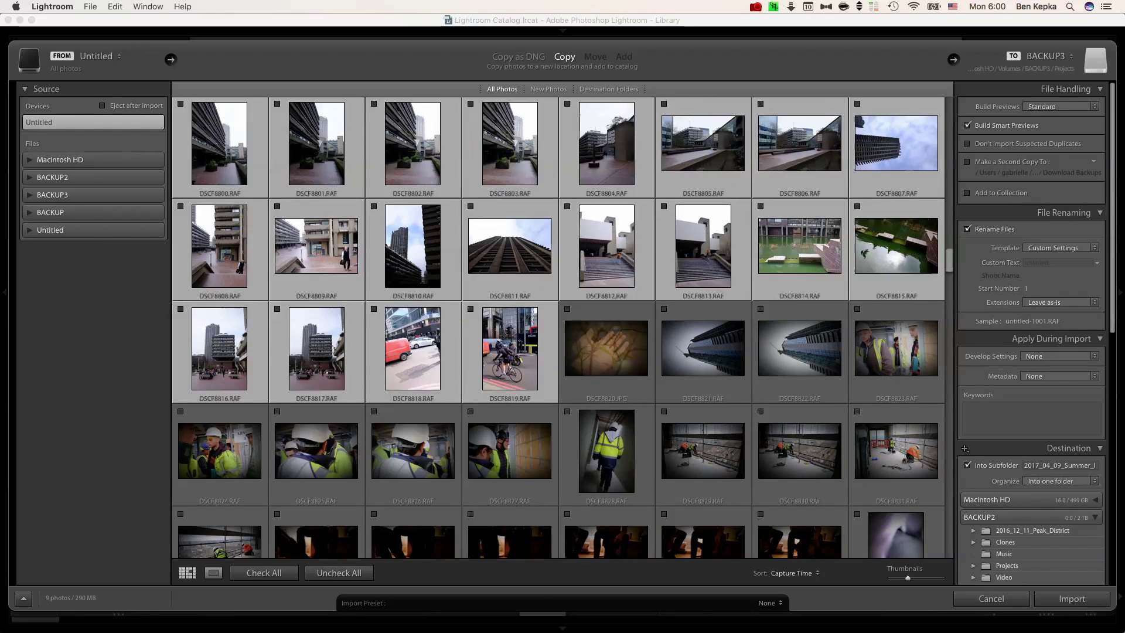
pyautogui.scroll(15, 559, 328)
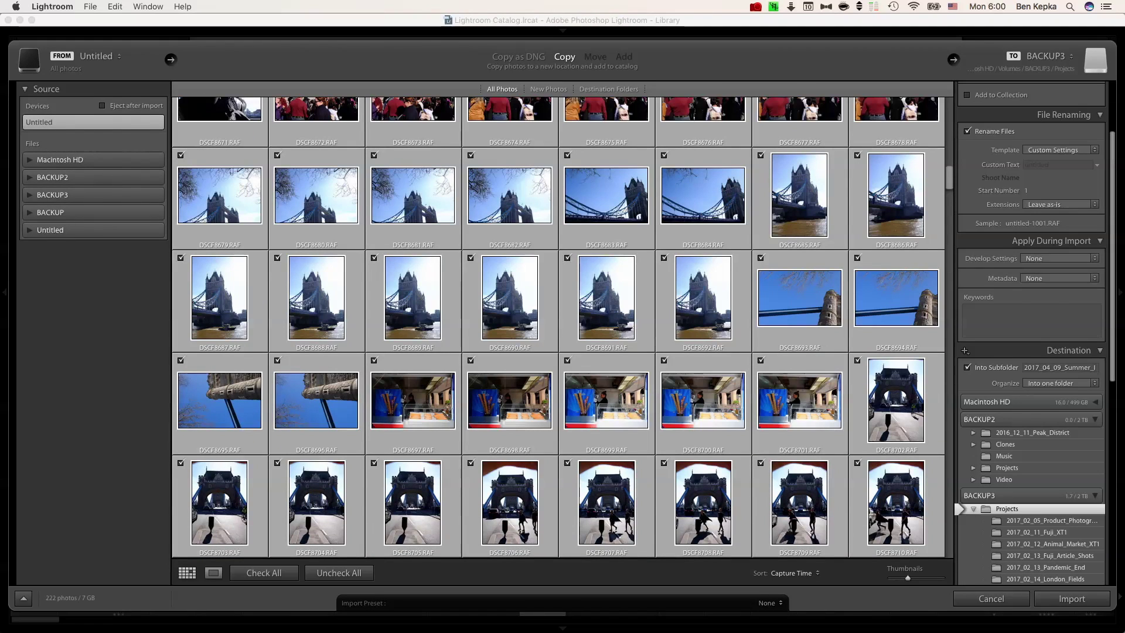
# Use 2017_04_10_London_Weekend_Walk as the custom file name text and as the subfolder in BACKUP3's Projects folder, and run the import.
pyautogui.scroll(2, 1029, 333)
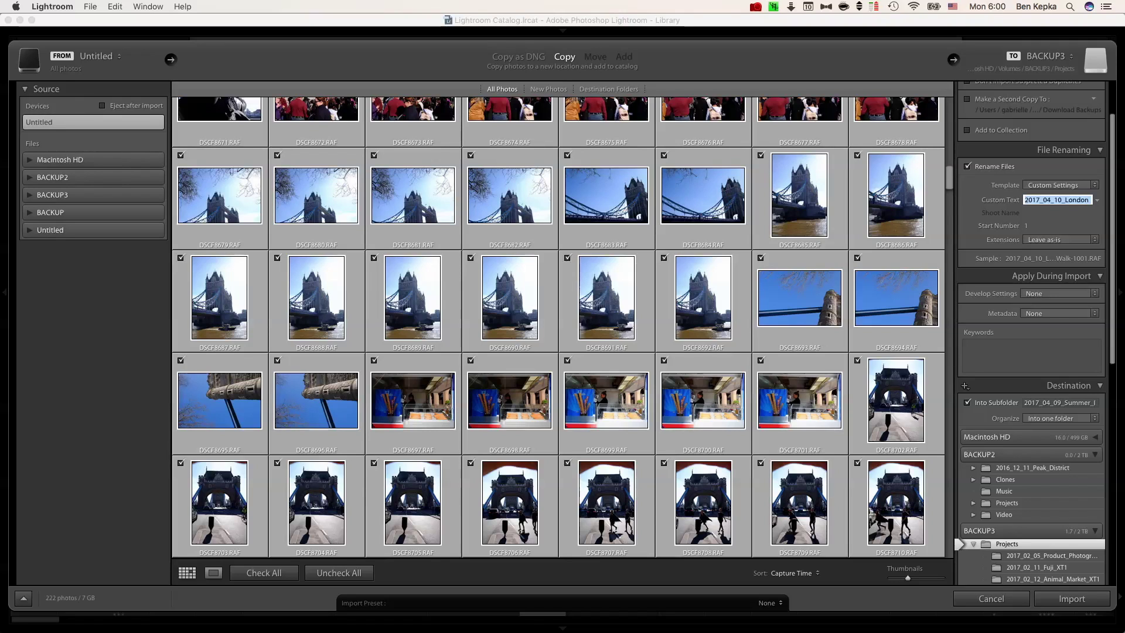
pyautogui.scroll(-3, 1031, 352)
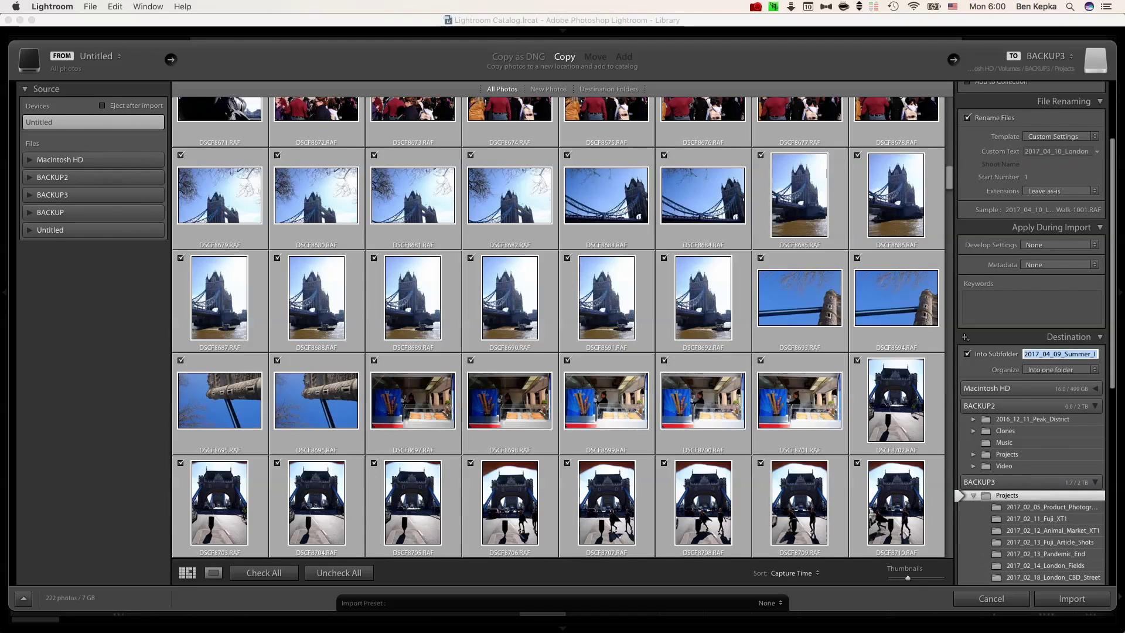
pyautogui.scroll(-5, 1031, 352)
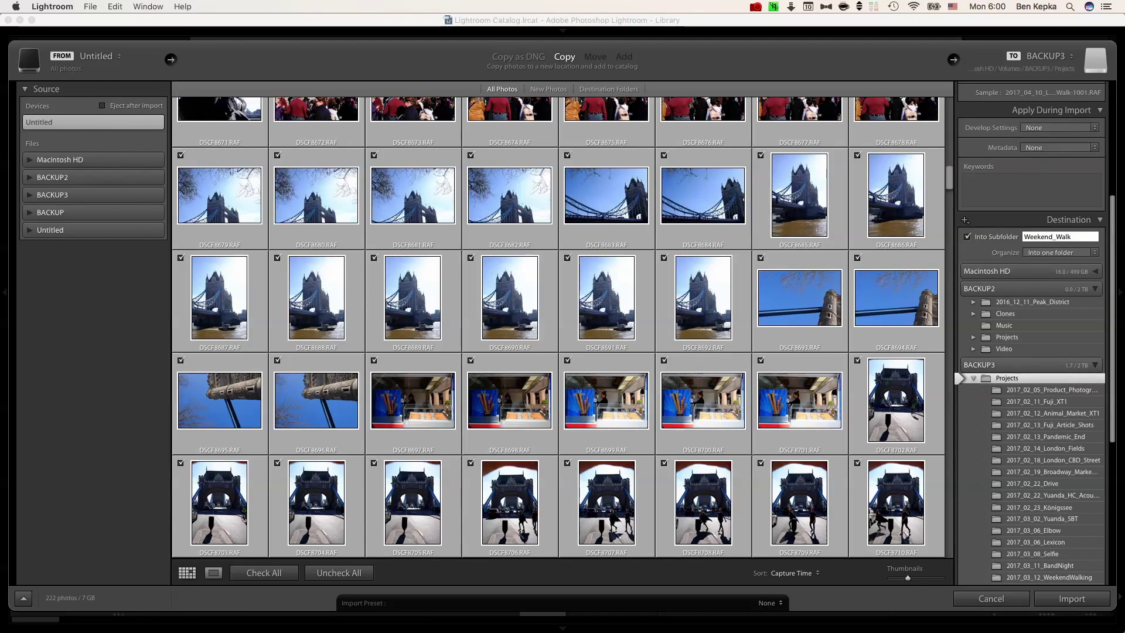
pyautogui.scroll(-10, 1000, 480)
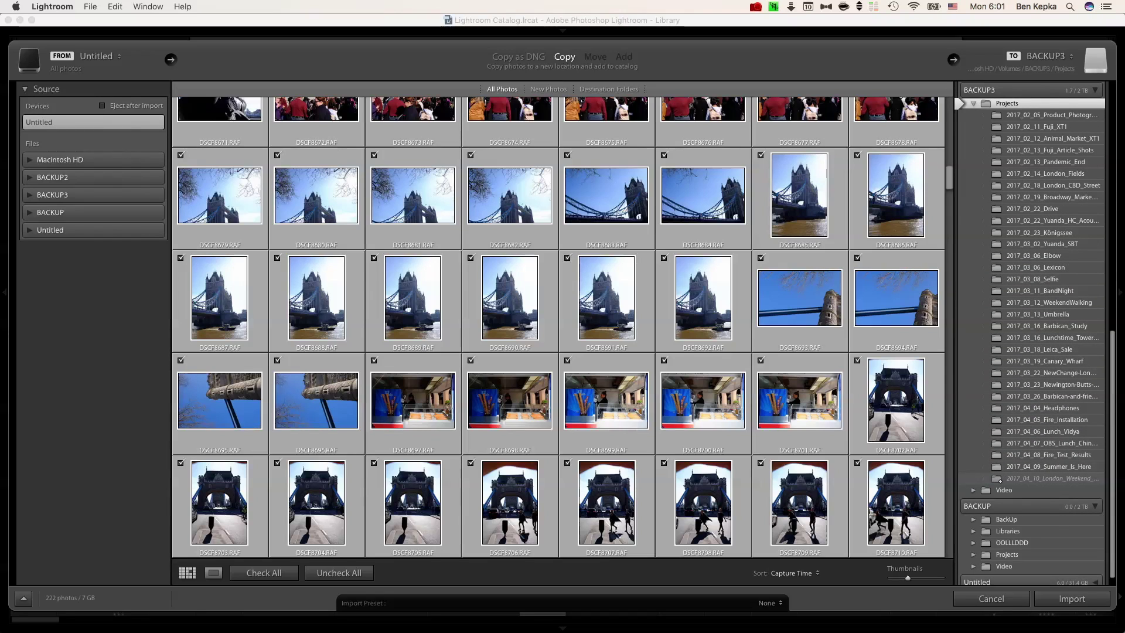
pyautogui.scroll(-1, 1000, 480)
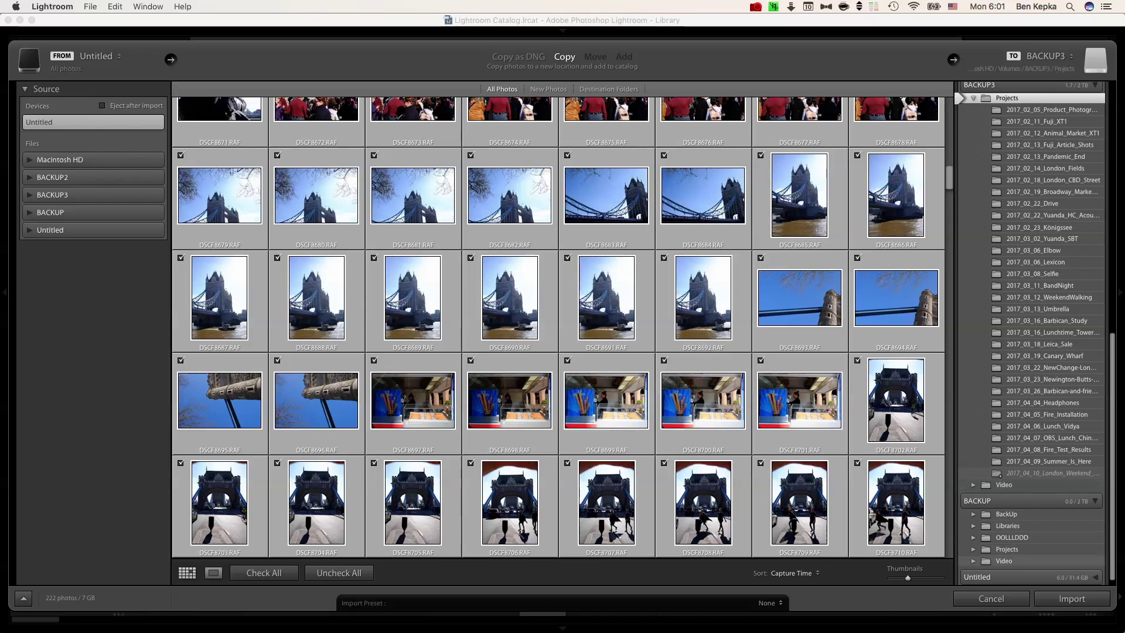
pyautogui.press('Return')
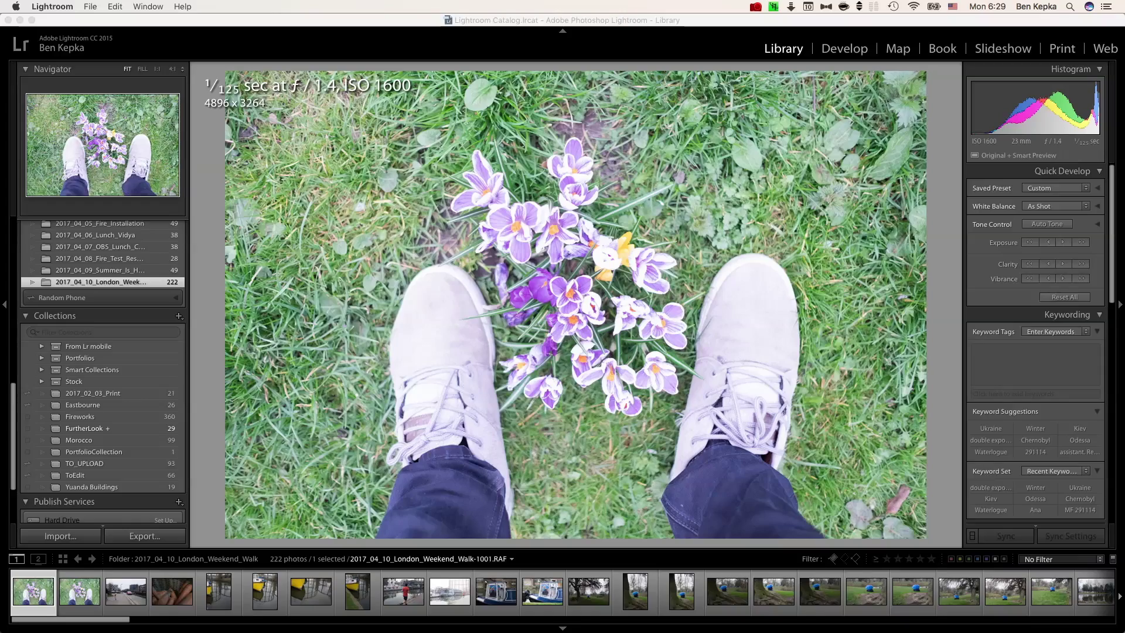
# Look through the imported photos as a thumbnail grid and return to the enlarged view of the first photo.
pyautogui.press('g')
pyautogui.scroll(-3, 571, 293)
pyautogui.scroll(-20, 571, 322)
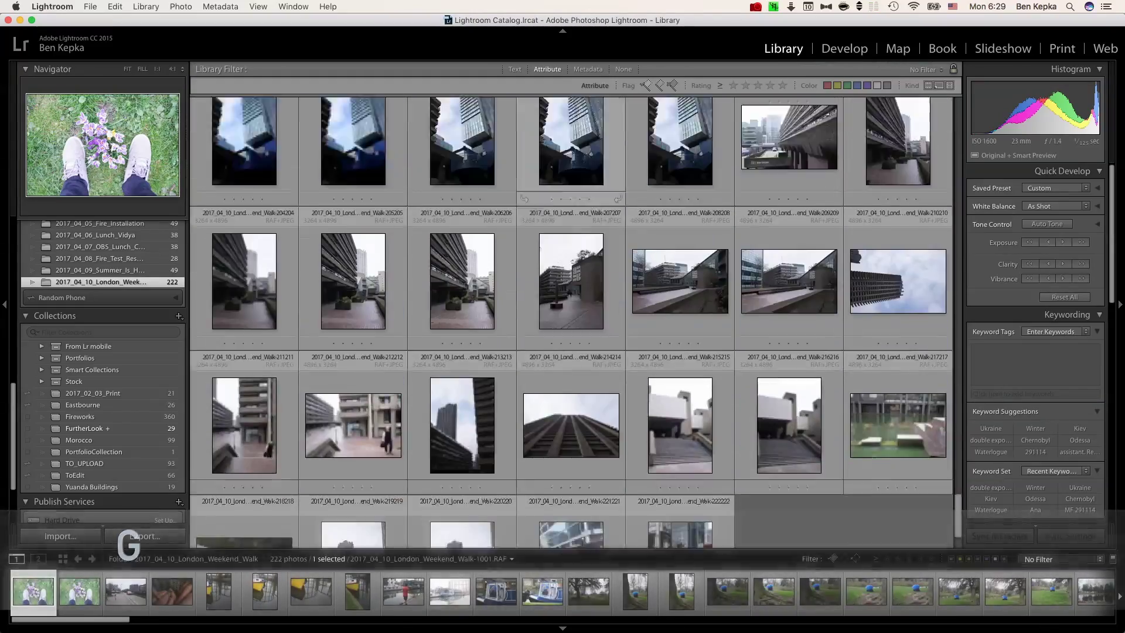
pyautogui.scroll(20, 571, 322)
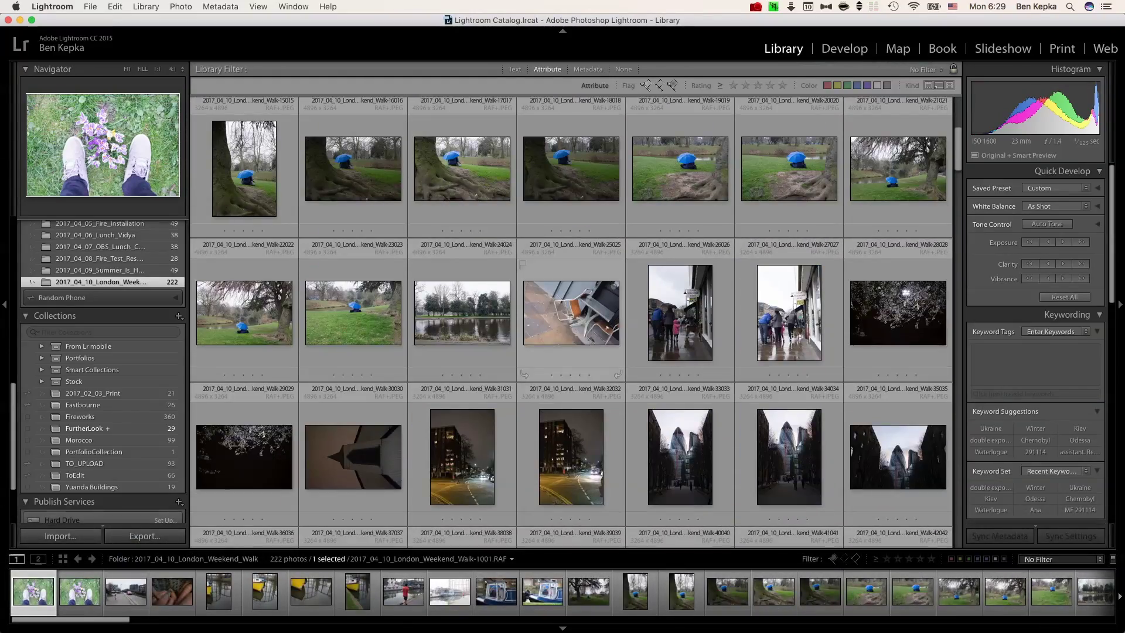
pyautogui.scroll(5, 571, 323)
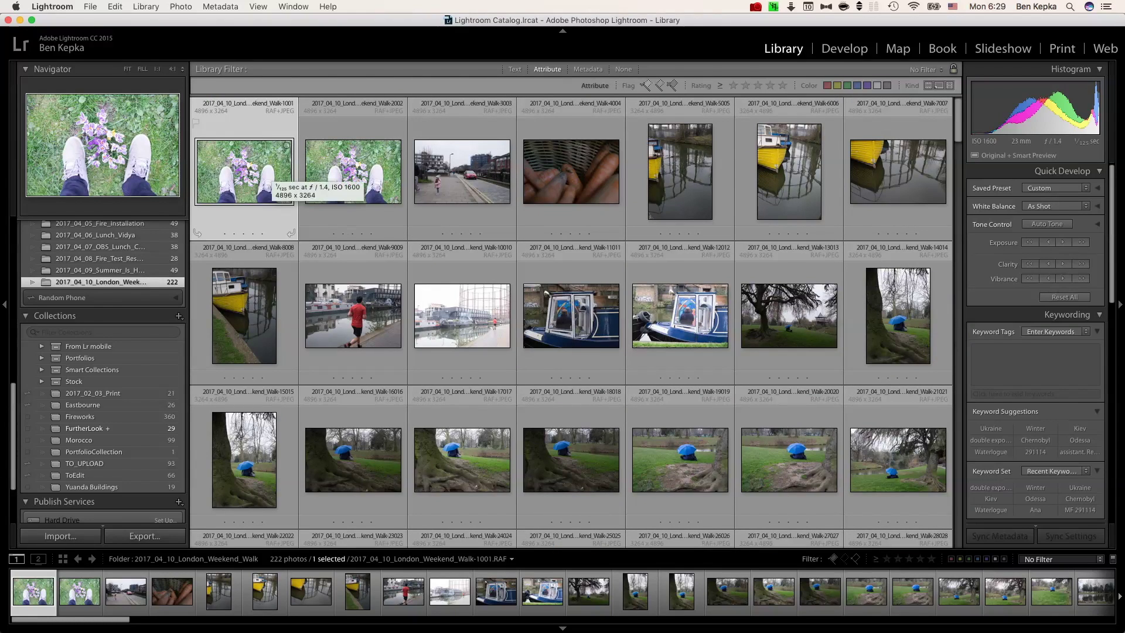
pyautogui.press('e')
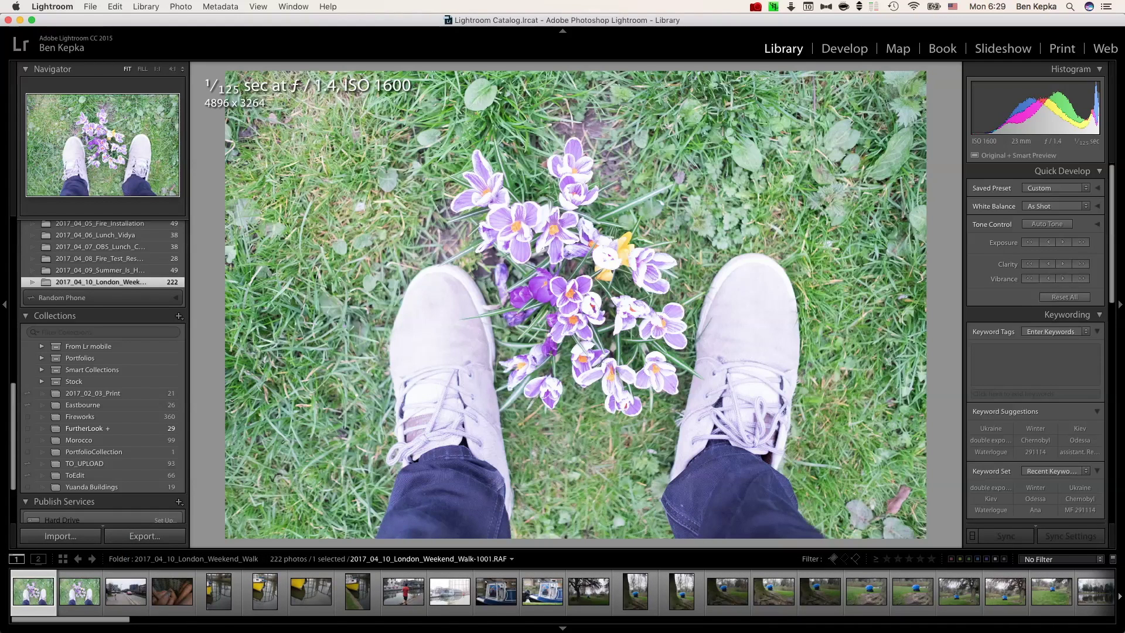
# Go through the photos one by one to the landscape close-up of the yellow boat and rate it one star.
pyautogui.press('Right')
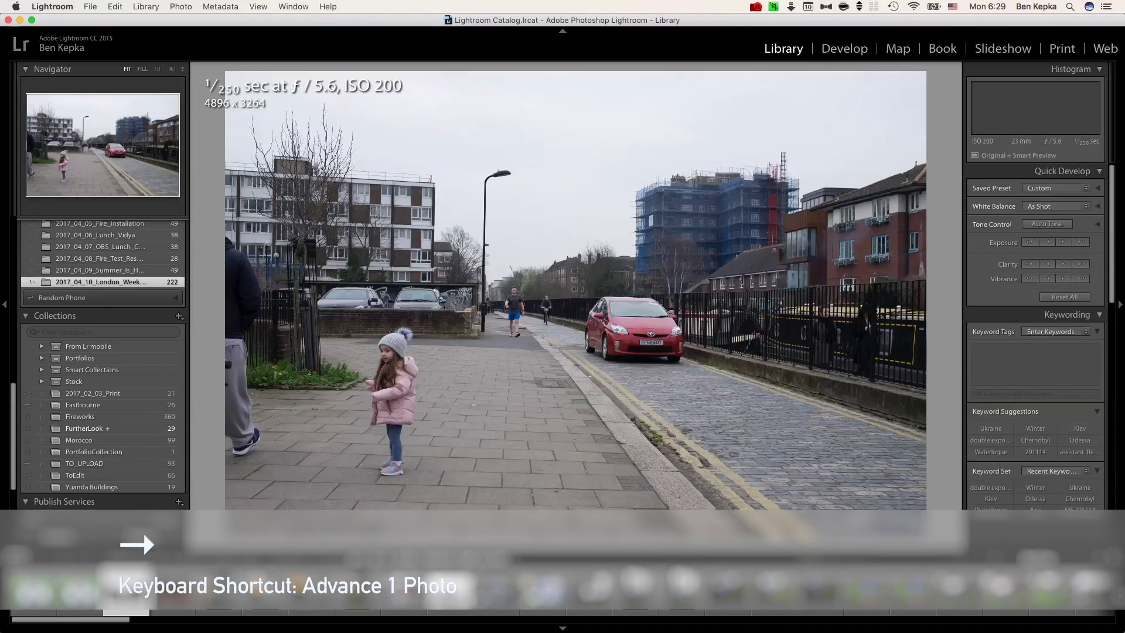
pyautogui.press('Right')
pyautogui.press('Right')
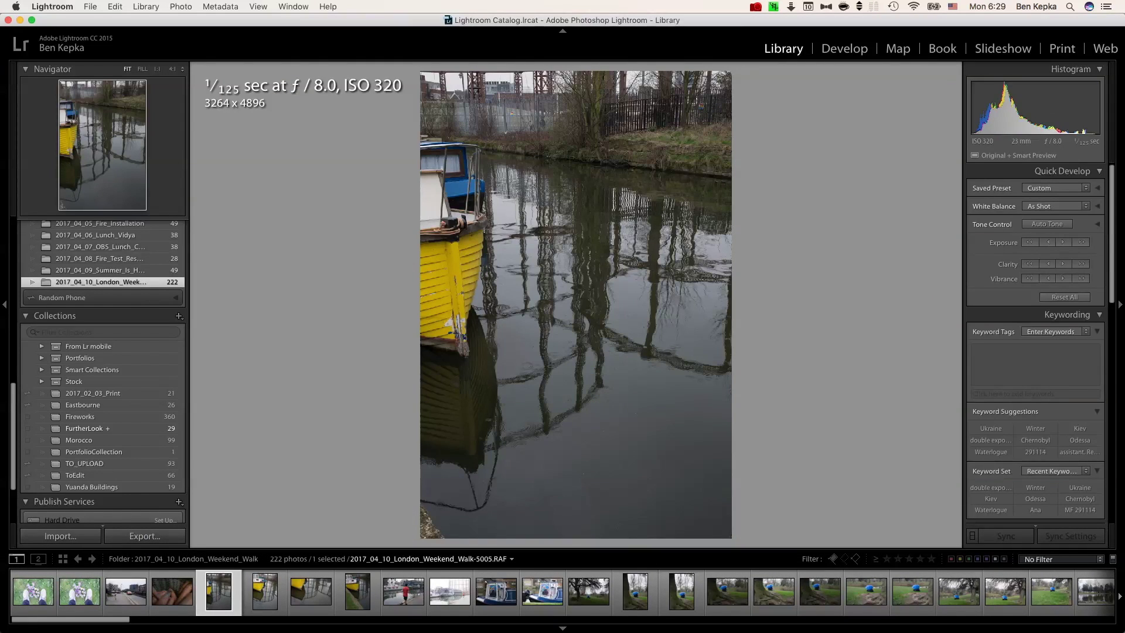
pyautogui.press('Right')
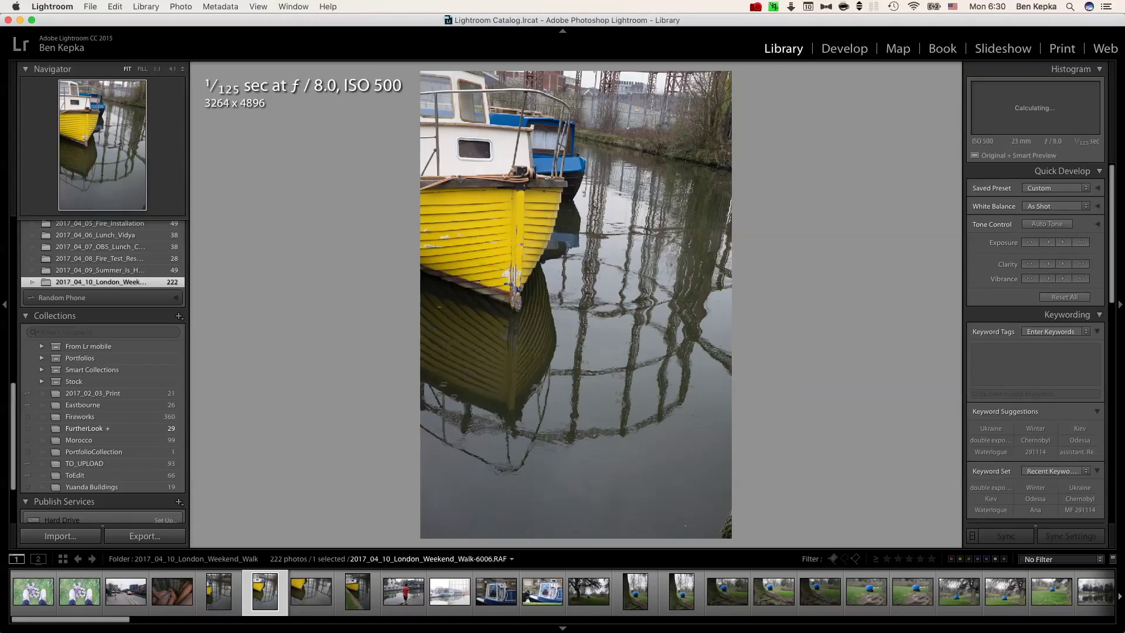
pyautogui.press('Right')
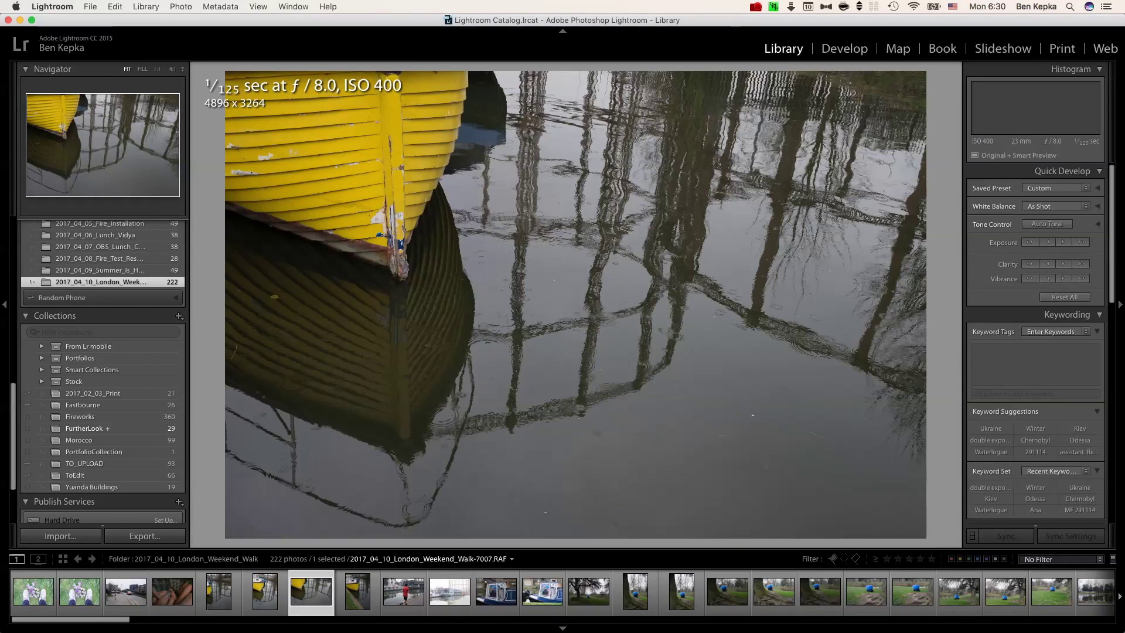
pyautogui.press('1')
# Continue to the first photo of the blue boat with a man behind its window and rate it one star.
pyautogui.press('Right')
pyautogui.press('Right')
pyautogui.press('Right')
pyautogui.press('Right')
pyautogui.press('Right')
pyautogui.press('Left')
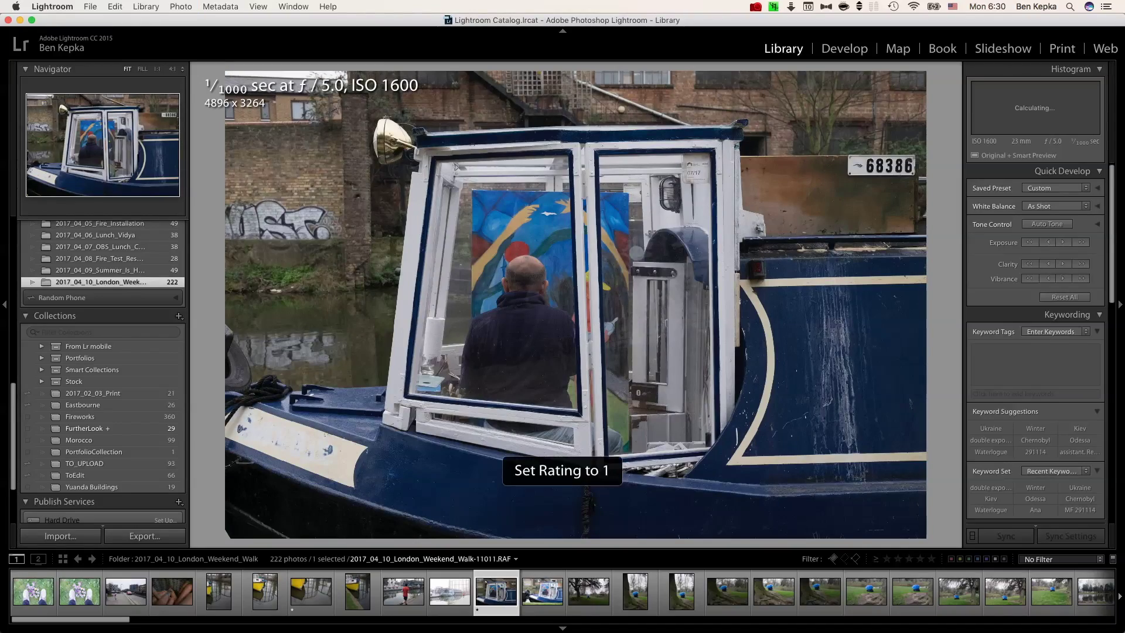
# Go through the blue umbrella photos and rate the landscape shot beside the large tree roots one star.
pyautogui.press('Right')
pyautogui.press('Right')
pyautogui.press('Right')
pyautogui.press('Right')
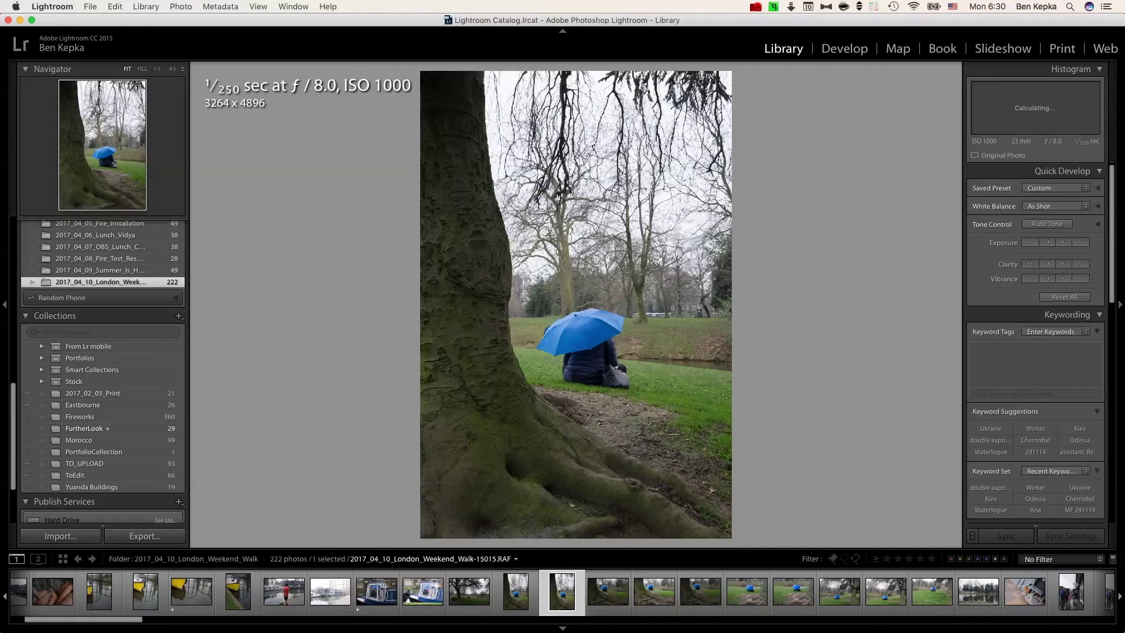
pyautogui.press('Right')
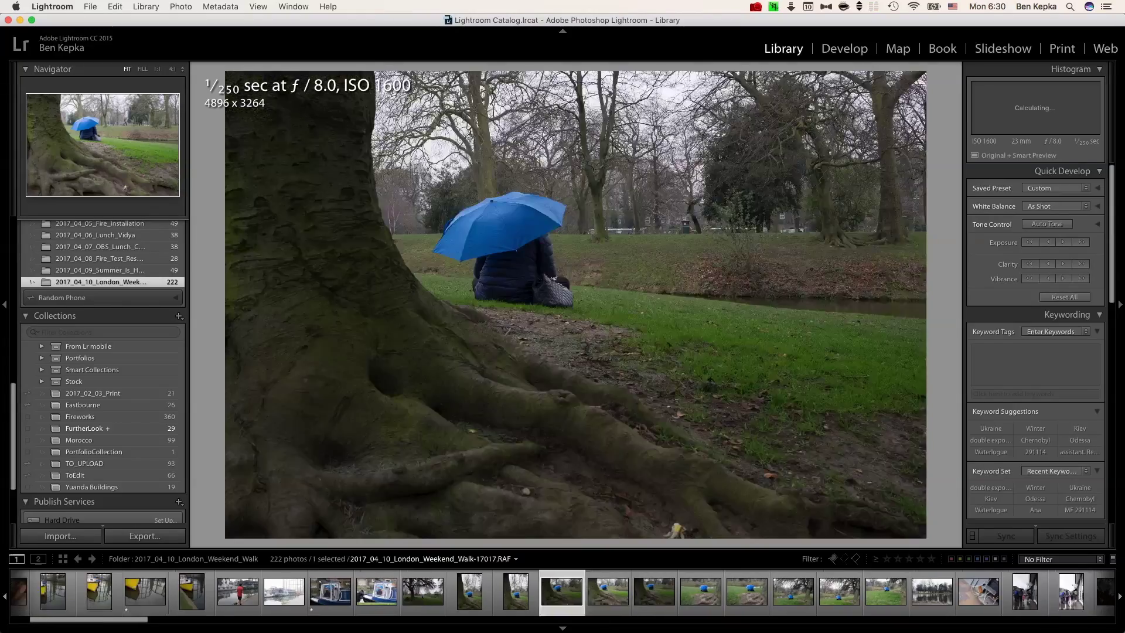
pyautogui.press('Right')
pyautogui.press('Right')
pyautogui.press('Right')
pyautogui.press('Right')
pyautogui.press('Right')
pyautogui.press('Right')
pyautogui.press('Right')
pyautogui.press('Right')
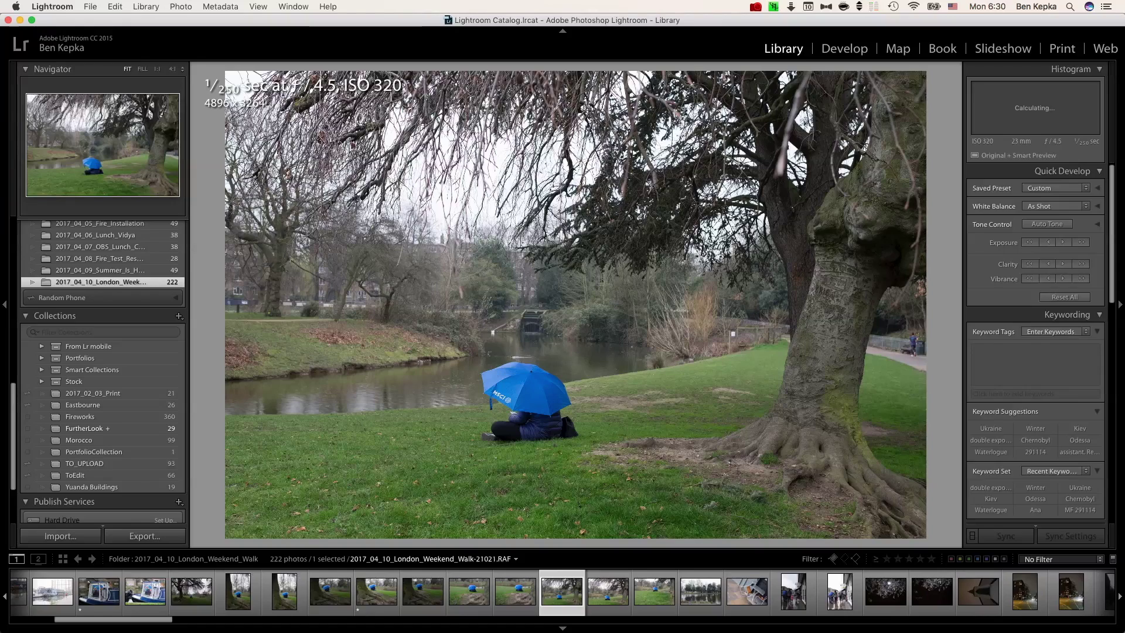
# Compare the riverside umbrella photo side by side with the neighbouring shots.
pyautogui.press('c')
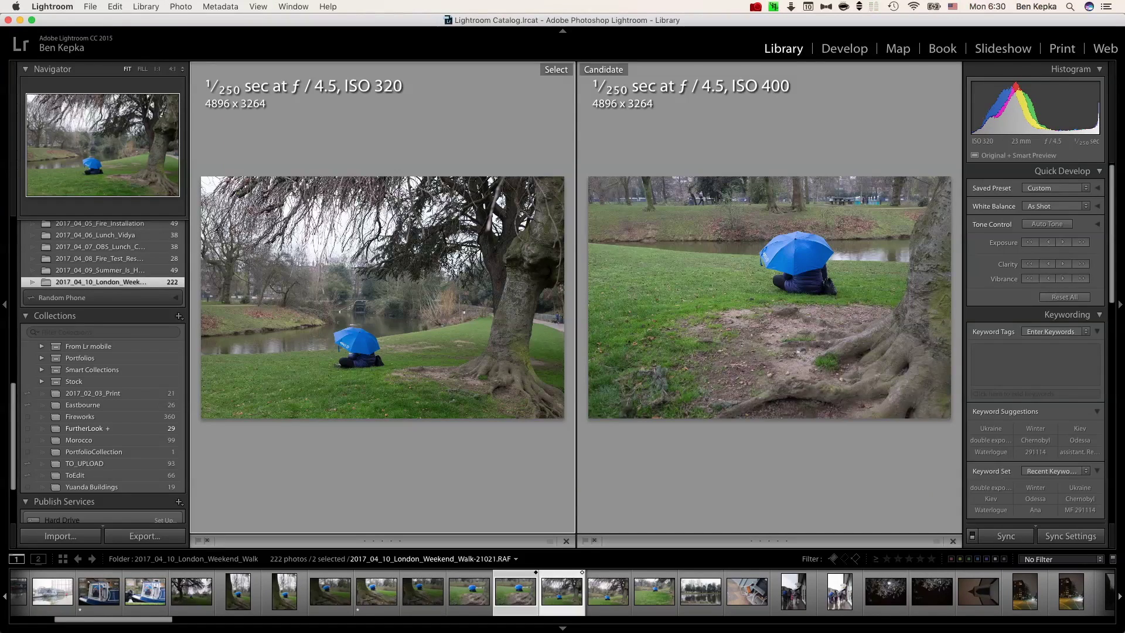
pyautogui.press('Right')
pyautogui.press('Right')
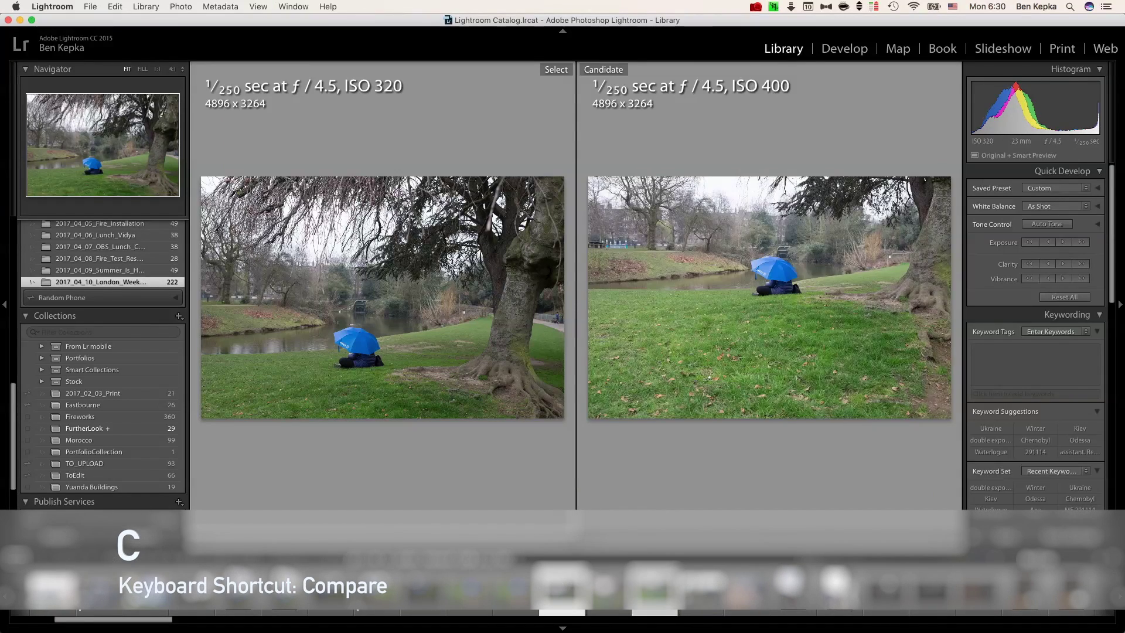
pyautogui.press('Right')
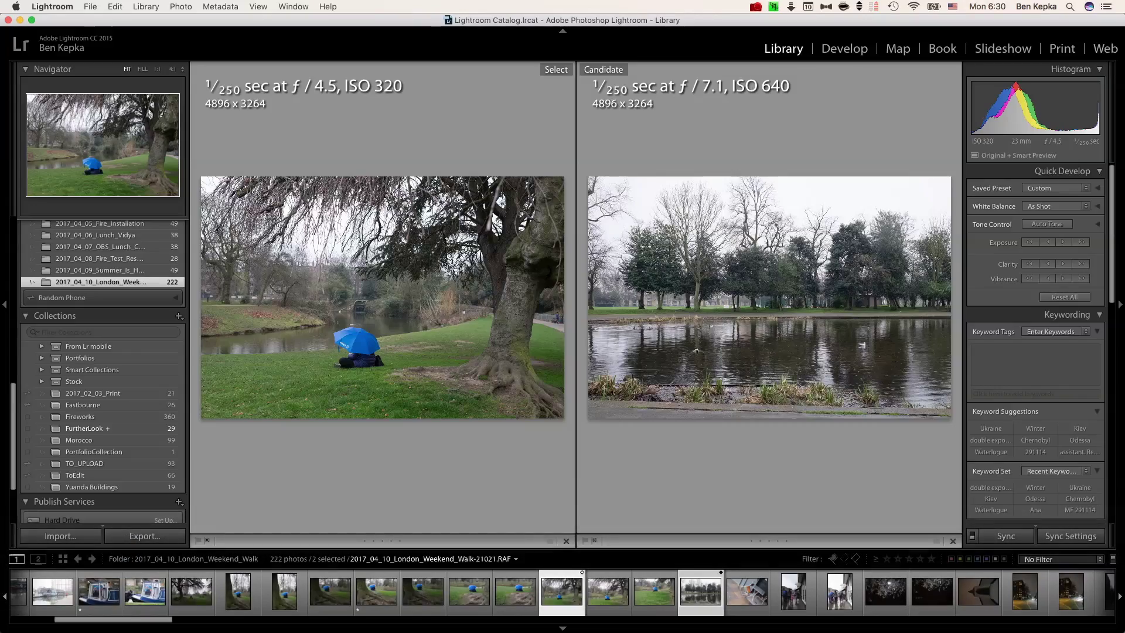
pyautogui.press('Left')
pyautogui.press('Left')
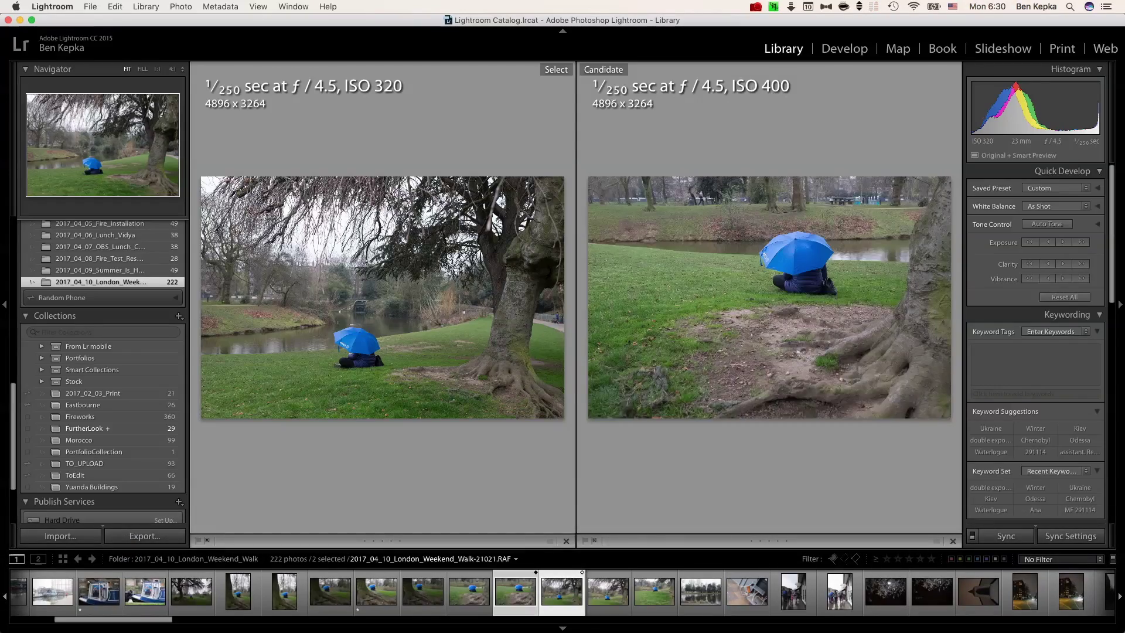
# Return to the enlarged single-photo view and go through the rest of the umbrella shots to the pond photo.
pyautogui.press('e')
pyautogui.press('Right')
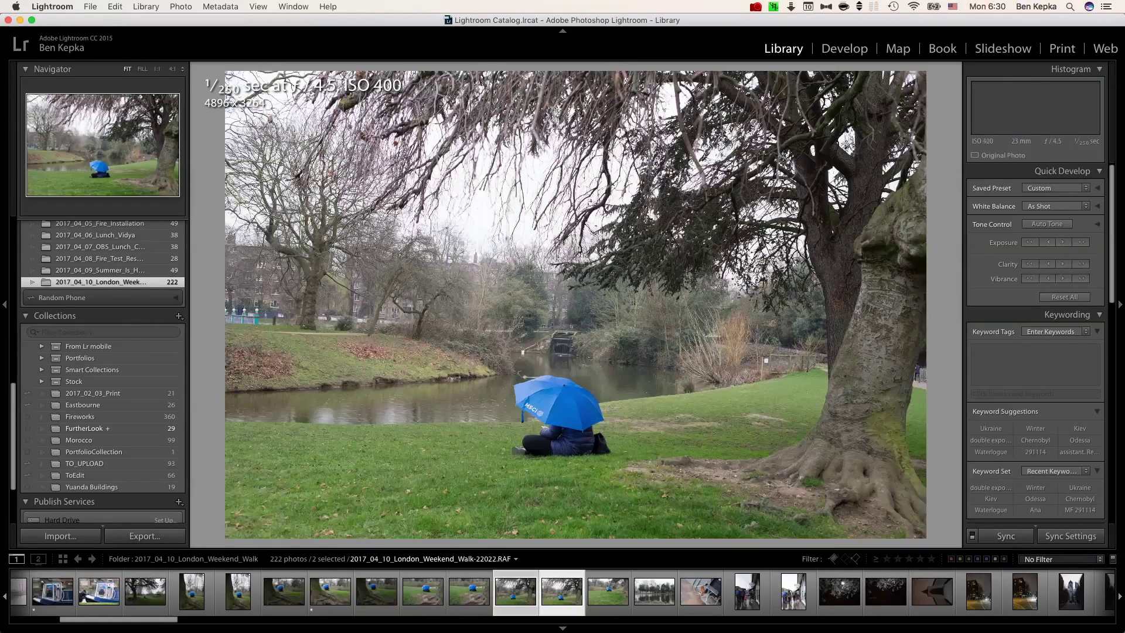
pyautogui.press('Left')
pyautogui.press('Right')
# Continue through the church, Gherkin and staircase photos to the city street shot with the red buses.
pyautogui.press('Right')
pyautogui.press('Right')
pyautogui.press('Right')
pyautogui.press('Right')
pyautogui.press('Right')
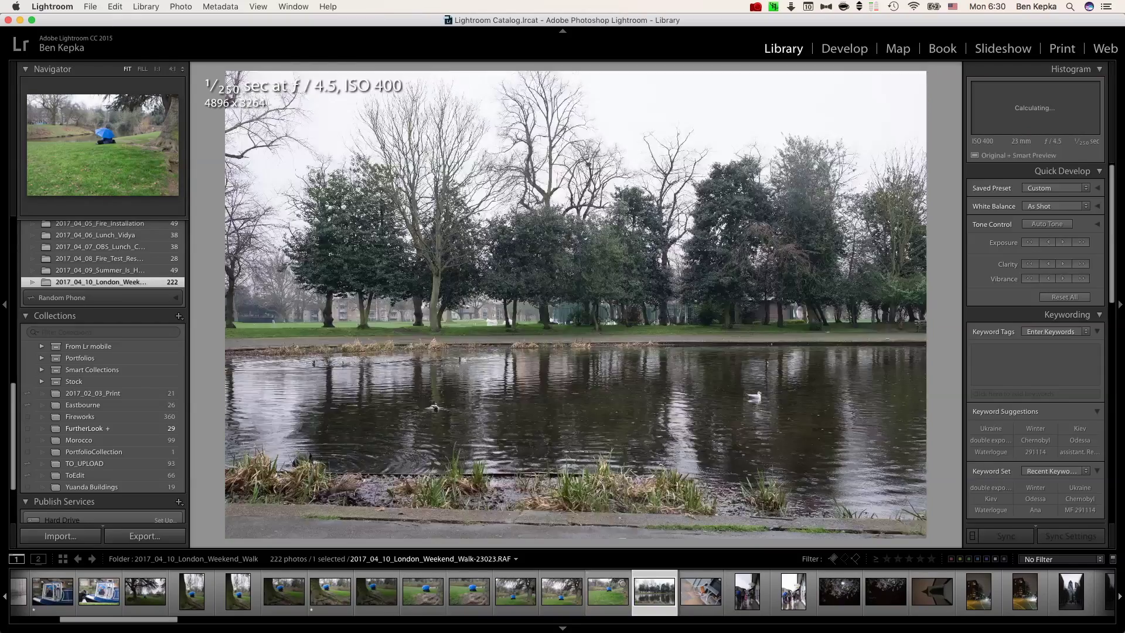
pyautogui.press('Right')
pyautogui.press('Right')
pyautogui.press('Right')
pyautogui.press('Right')
pyautogui.press('Right')
pyautogui.press('Right')
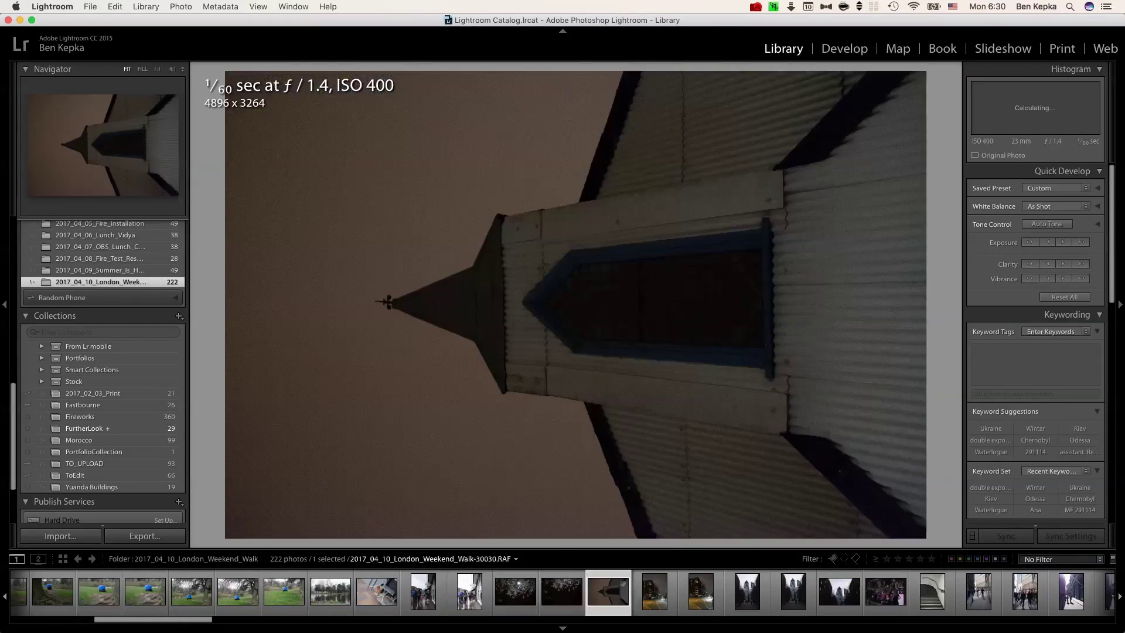
pyautogui.press('Right')
pyautogui.press('Right')
pyautogui.press('Right')
pyautogui.press('Right')
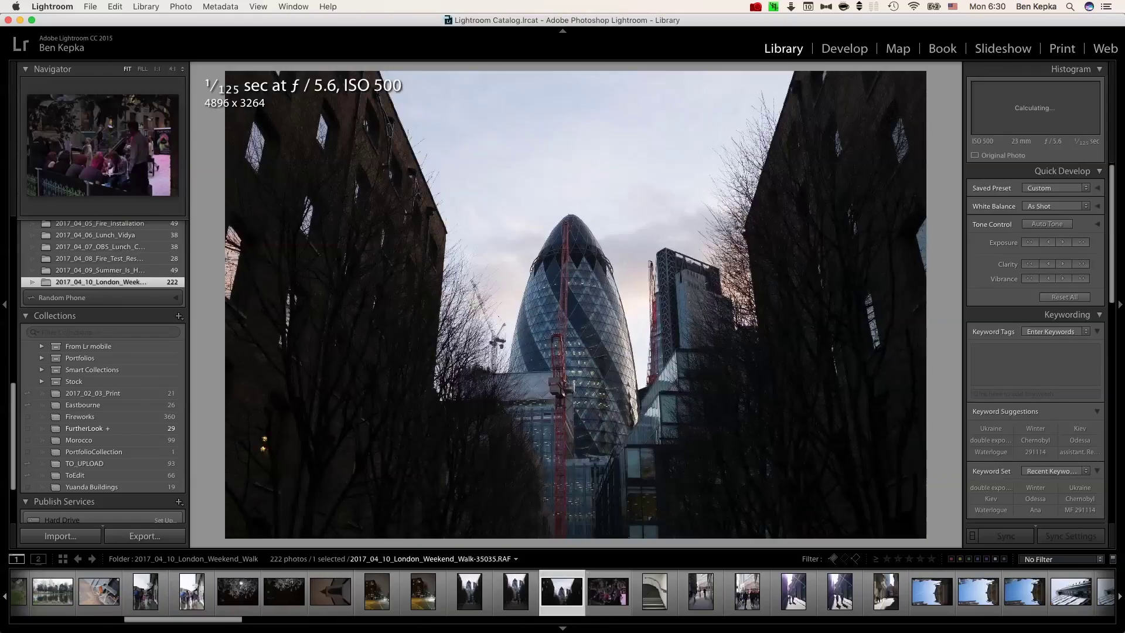
# Continue through the Tower Bridge photos to the dark alley, rating keepers such as the food stall shot one star.
pyautogui.press('Right')
pyautogui.press('Right')
pyautogui.press('Right')
pyautogui.press('Right')
pyautogui.press('Right')
pyautogui.press('Right')
pyautogui.press('Right')
pyautogui.press('Right')
pyautogui.press('Right')
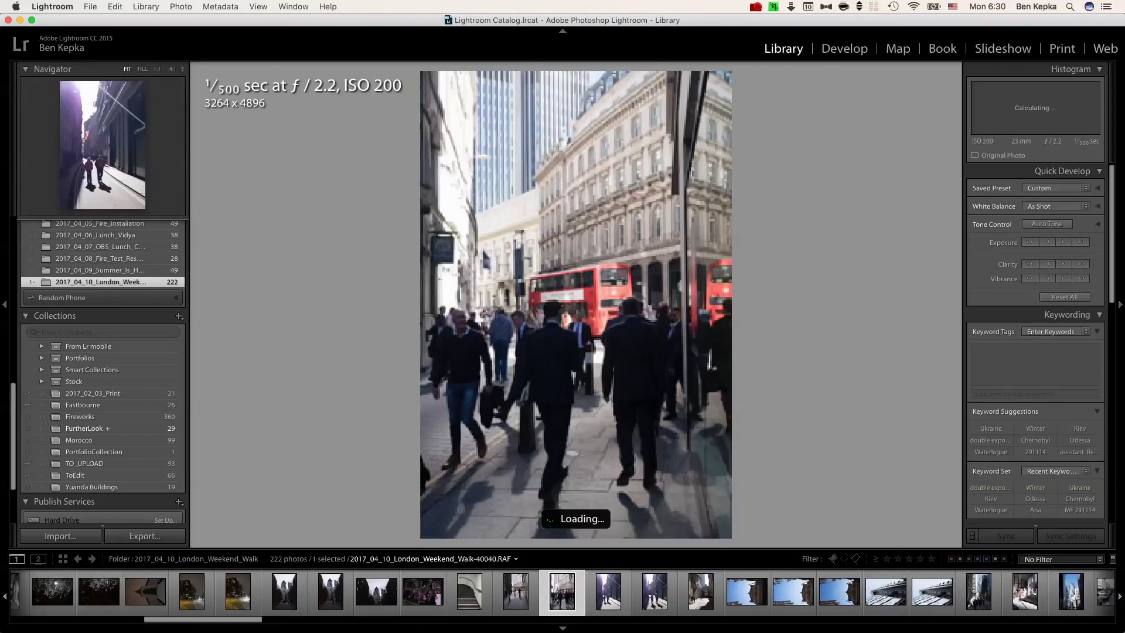
pyautogui.press('Right')
pyautogui.press('Right')
pyautogui.press('Right')
pyautogui.press('Right')
pyautogui.press('Right')
pyautogui.press('Right')
pyautogui.press('Right')
pyautogui.press('Right')
pyautogui.press('Right')
pyautogui.press('Right')
pyautogui.press('Right')
pyautogui.press('Right')
pyautogui.press('Right')
pyautogui.press('Right')
pyautogui.press('Right')
pyautogui.press('Right')
pyautogui.press('Right')
pyautogui.press('Right')
pyautogui.press('Right')
pyautogui.press('Right')
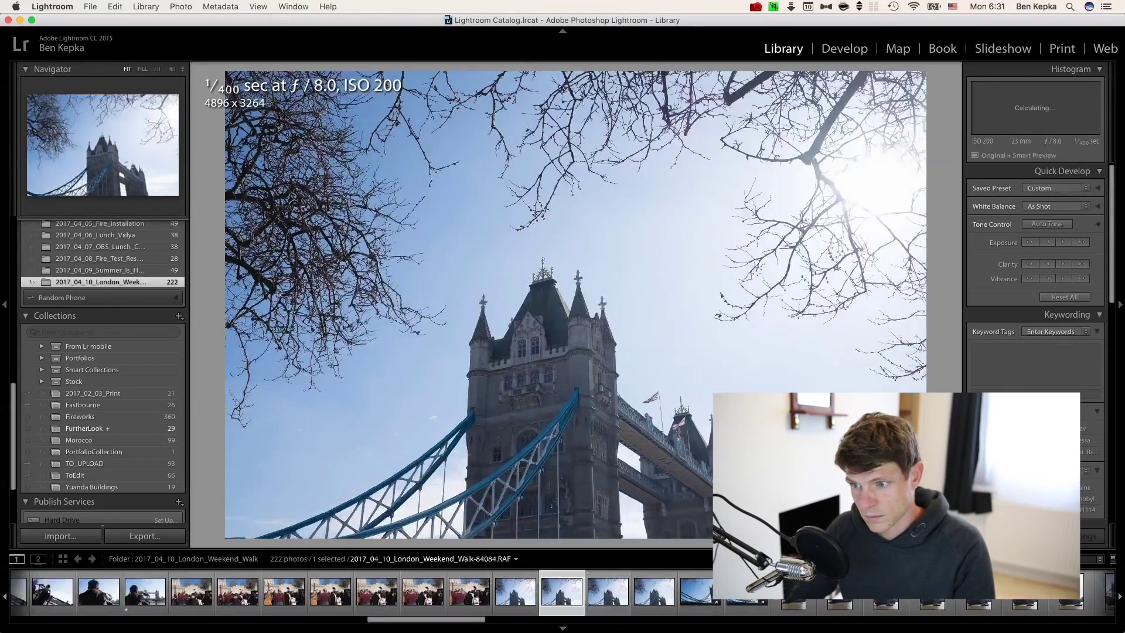
pyautogui.press('Right')
pyautogui.press('Right')
pyautogui.press('Right')
pyautogui.press('Right')
pyautogui.press('Right')
pyautogui.press('Right')
pyautogui.press('Right')
pyautogui.press('Right')
pyautogui.press('Right')
pyautogui.press('Right')
pyautogui.press('Right')
pyautogui.press('Right')
pyautogui.press('Right')
pyautogui.press('Right')
pyautogui.press('Right')
pyautogui.press('Right')
pyautogui.press('Right')
pyautogui.press('Right')
pyautogui.press('Right')
pyautogui.press('Right')
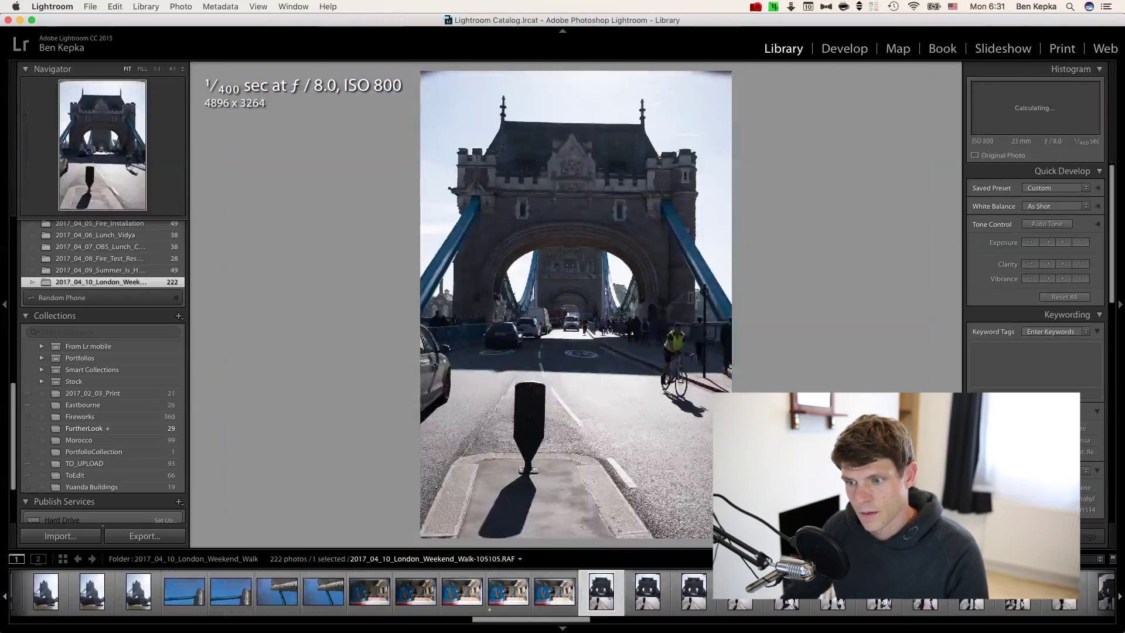
# Go through the rest of the shoot to the final photo of the cyclist, rating the keepers one star.
pyautogui.press('Right')
pyautogui.press('Right')
pyautogui.press('Right')
pyautogui.press('Right')
pyautogui.press('Right')
pyautogui.press('Right')
pyautogui.press('Right')
pyautogui.press('Right')
pyautogui.press('Right')
pyautogui.press('Right')
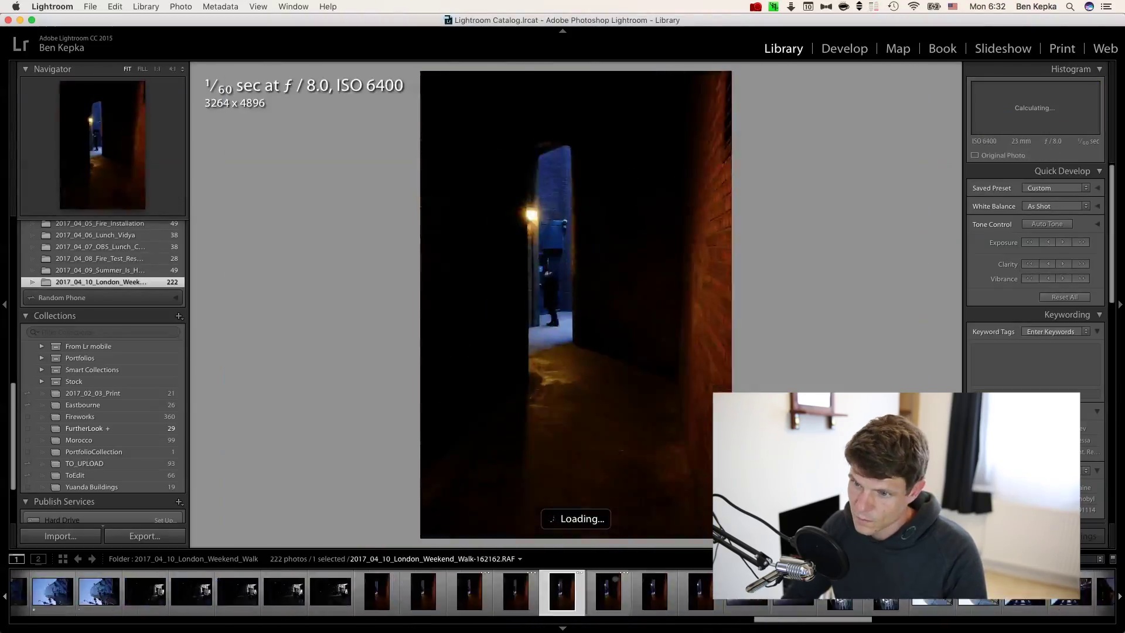
pyautogui.press('1')
pyautogui.press('Right')
pyautogui.press('Right')
pyautogui.press('Right')
pyautogui.press('Right')
pyautogui.press('Right')
pyautogui.press('Right')
pyautogui.press('Right')
pyautogui.press('Right')
pyautogui.press('Right')
pyautogui.press('Right')
pyautogui.press('Right')
pyautogui.press('Right')
pyautogui.press('Right')
pyautogui.press('Right')
pyautogui.press('Right')
pyautogui.press('Right')
pyautogui.press('Right')
pyautogui.press('Right')
pyautogui.press('Right')
pyautogui.press('Right')
pyautogui.press('Right')
pyautogui.press('Right')
pyautogui.press('Right')
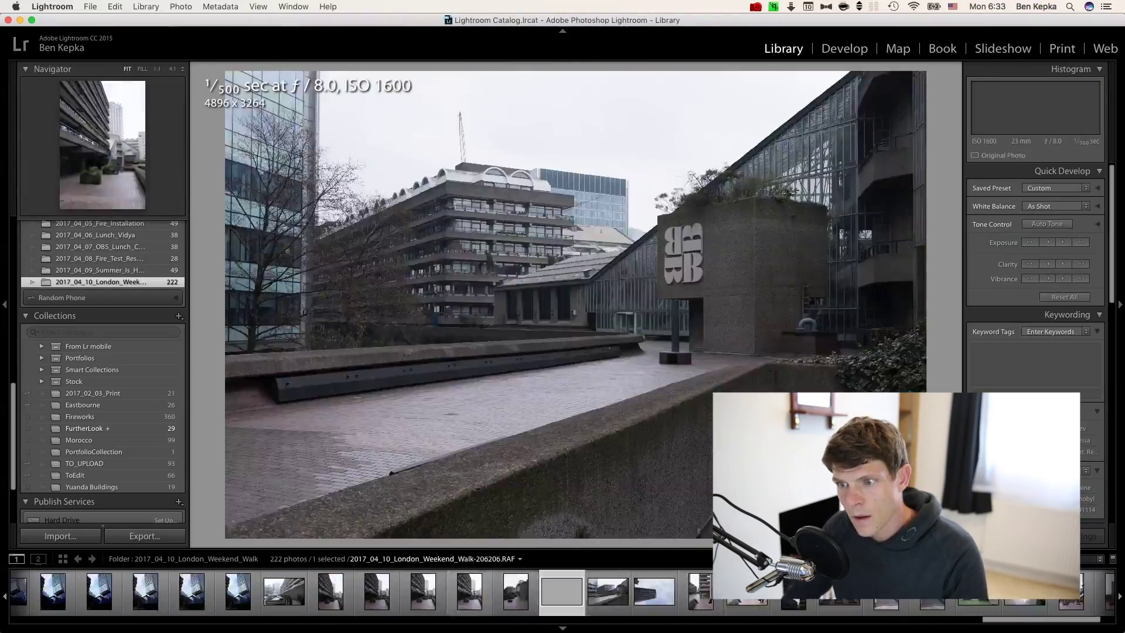
pyautogui.press('1')
pyautogui.press('Right')
pyautogui.press('Right')
pyautogui.press('Right')
pyautogui.press('Right')
pyautogui.press('Right')
pyautogui.press('Right')
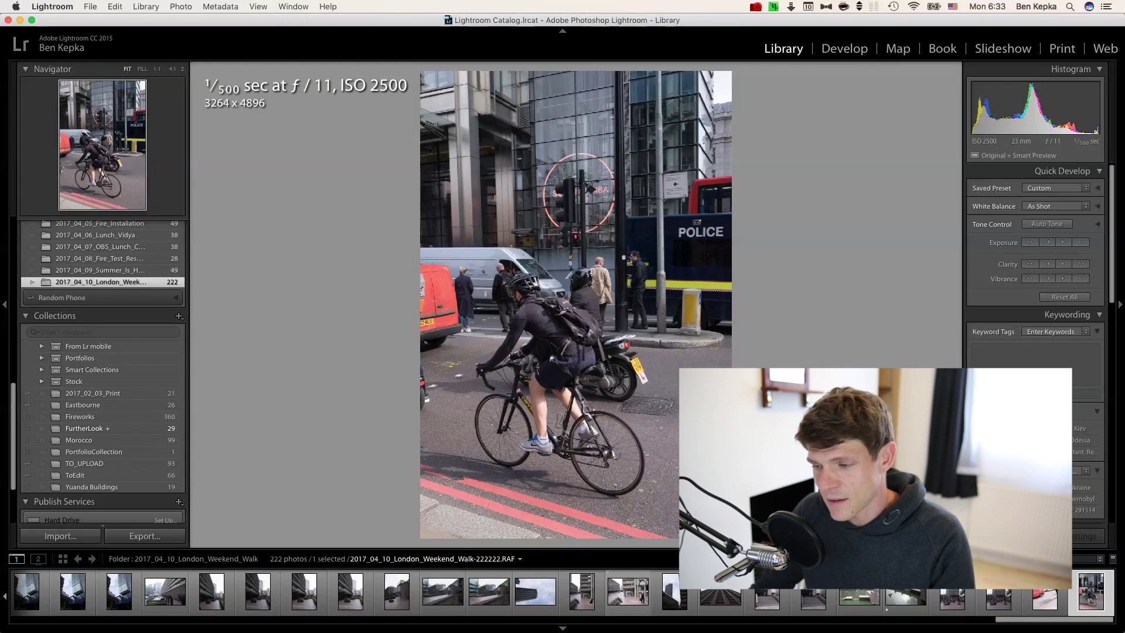
# Filter the folder to photos rated one star or more and check the food stall shot against its unfiltered neighbours.
pyautogui.press('super+alt+1')
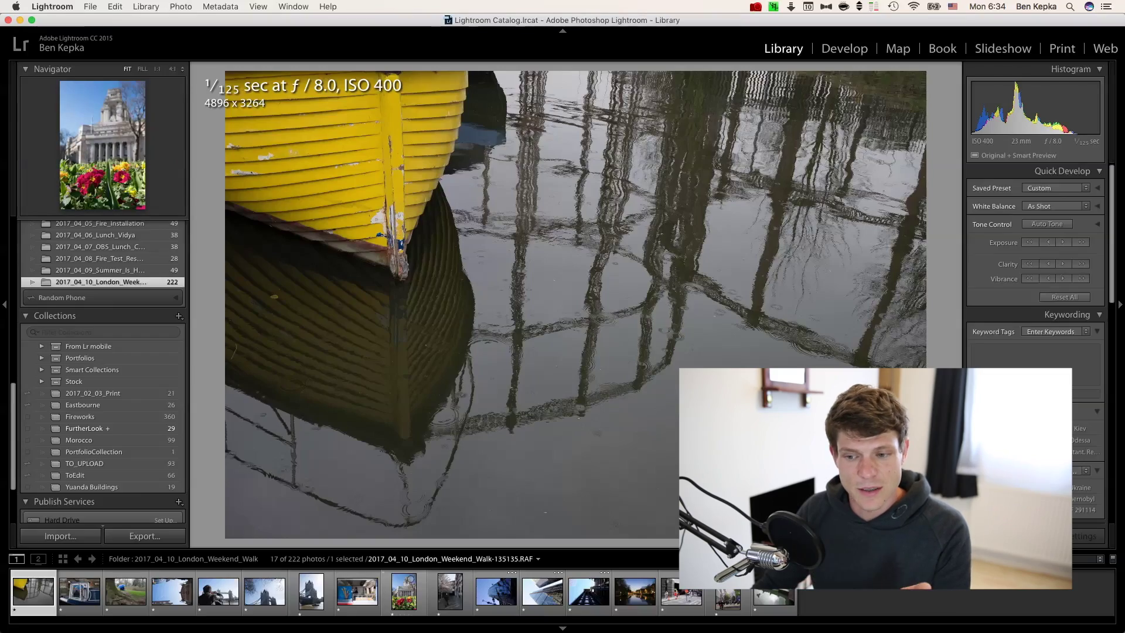
pyautogui.click(356, 591)
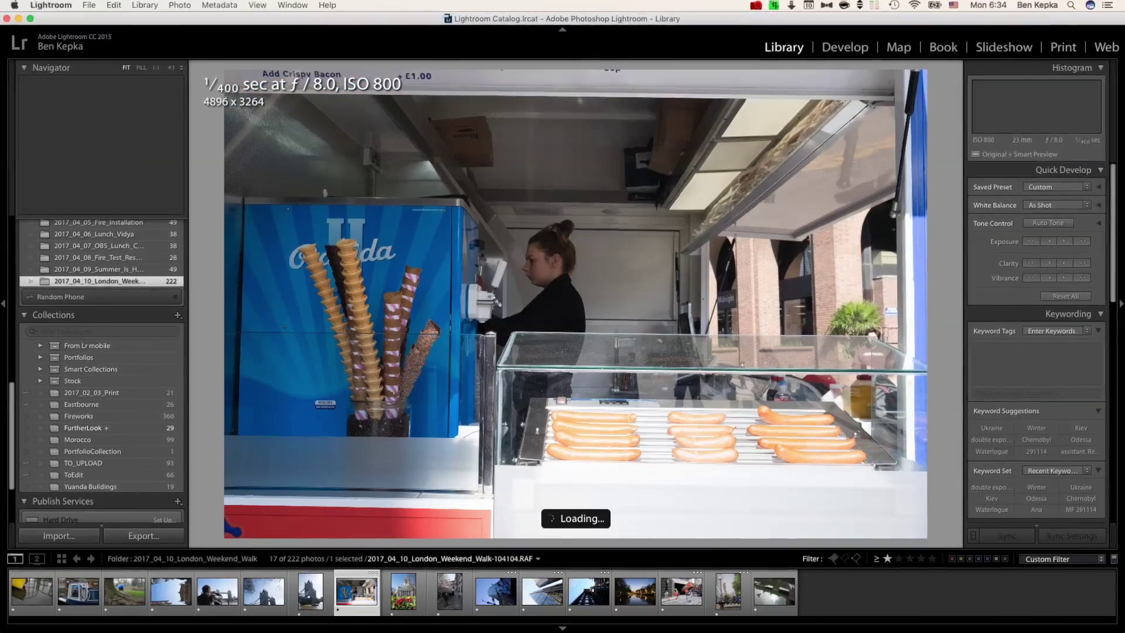
pyautogui.press('super+l')
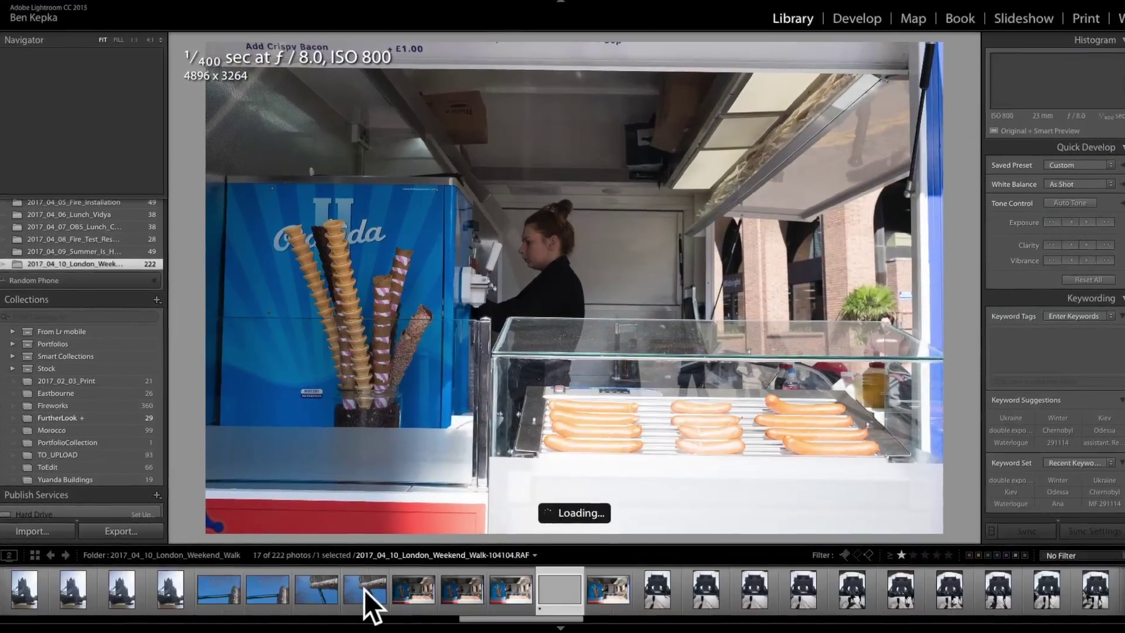
pyautogui.press('Left')
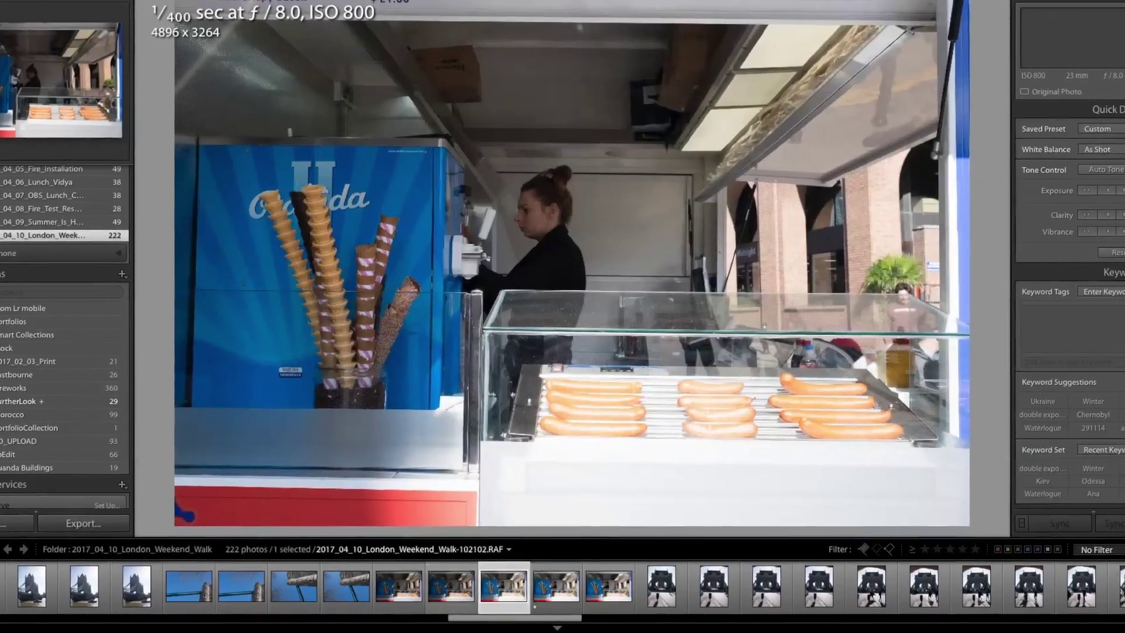
pyautogui.press('Right')
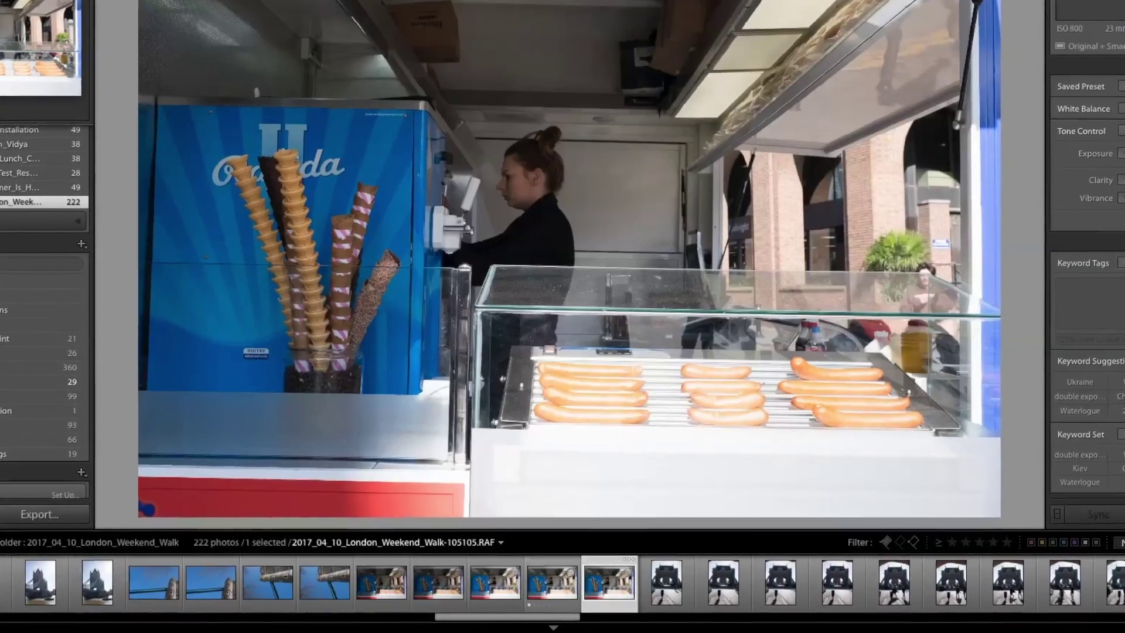
pyautogui.press('Left')
pyautogui.press('super+l')
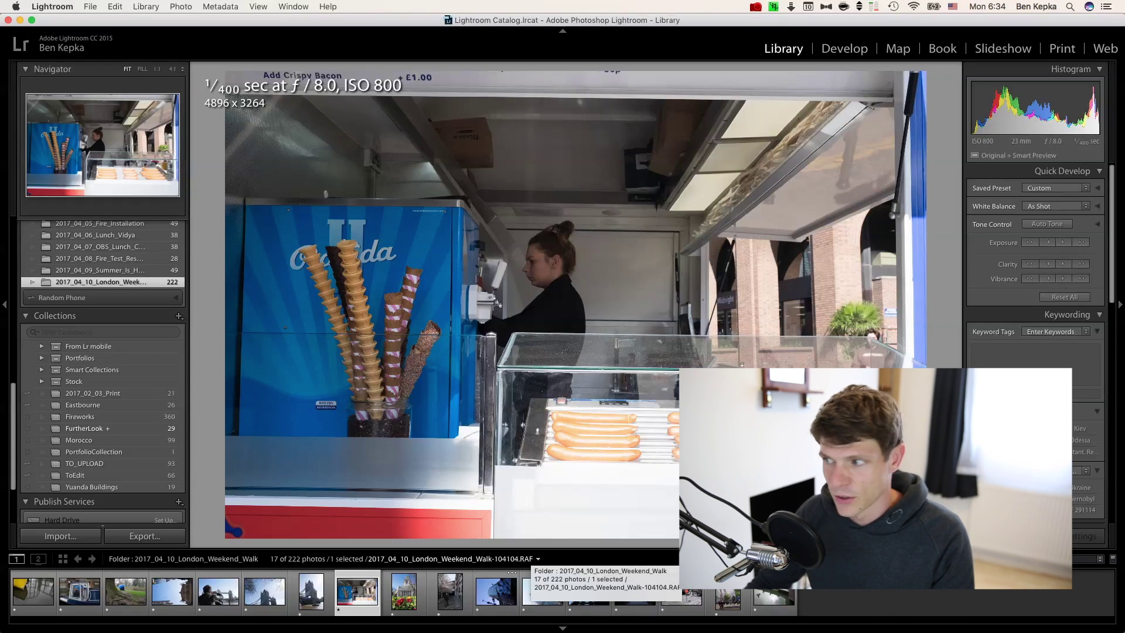
# Look back and forth between the first starred photos and rate the yellow boat three stars.
pyautogui.click(33, 591)
pyautogui.press('Right')
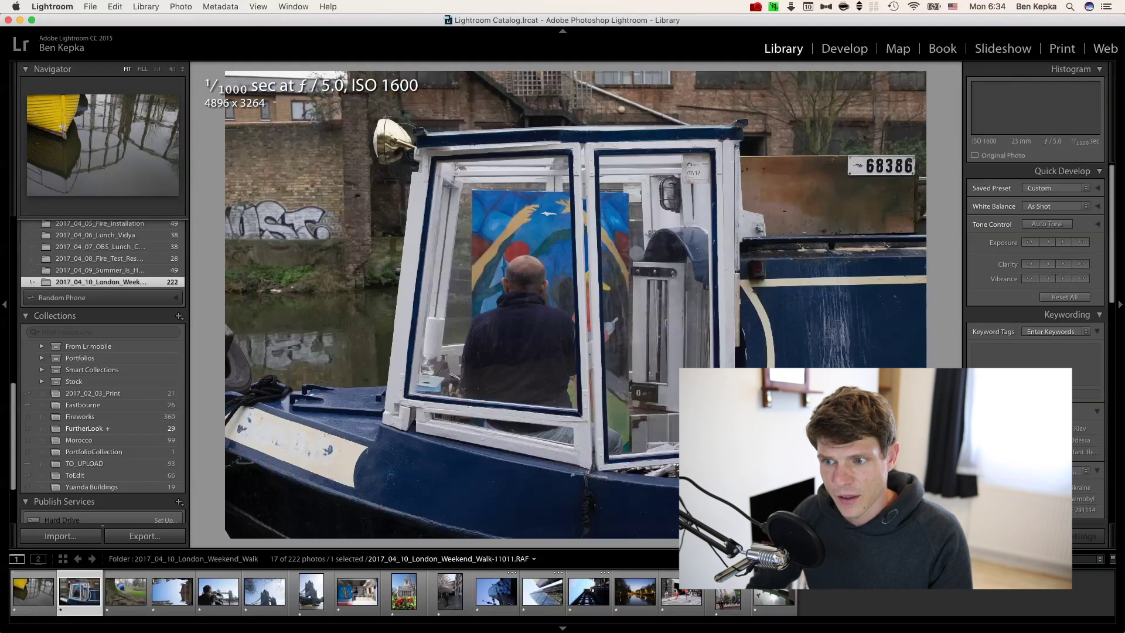
pyautogui.press('Left')
pyautogui.press('Right')
pyautogui.press('Right')
pyautogui.press('Left')
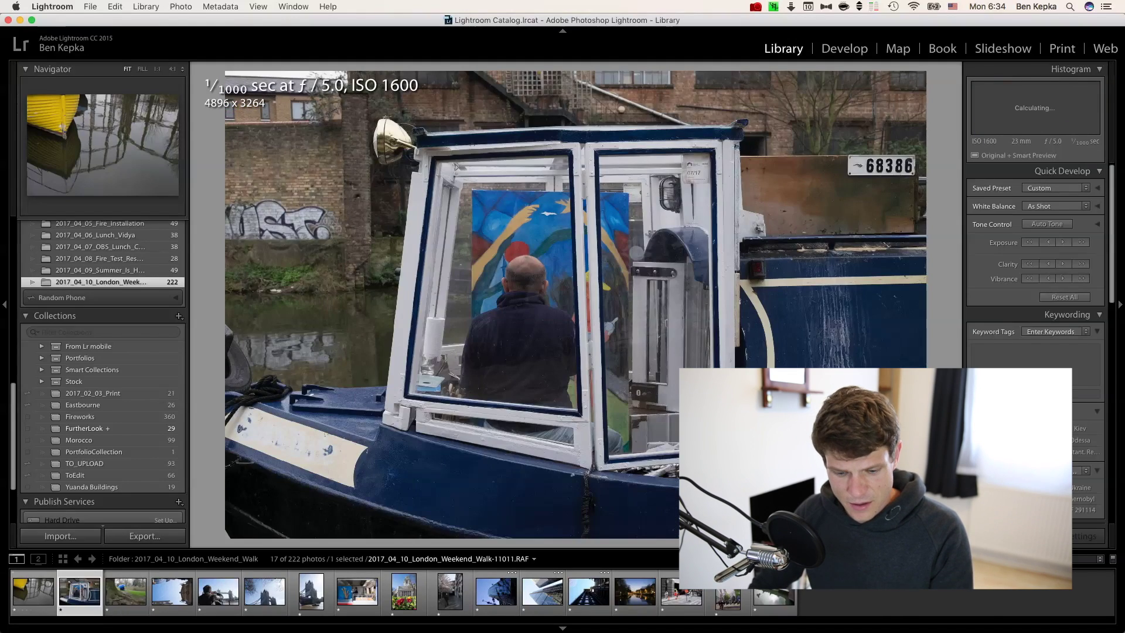
pyautogui.press('Left')
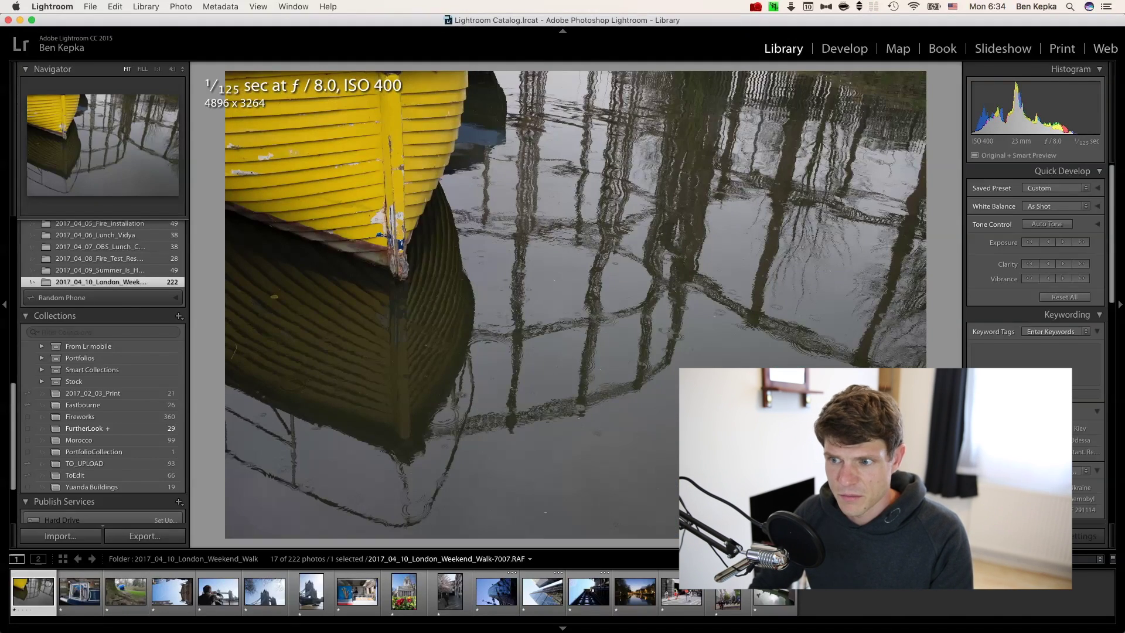
pyautogui.press('Right')
pyautogui.press('Left')
pyautogui.press('3')
# Rate the blue boat photo two stars, and the umbrella and plane trail photos three stars each.
pyautogui.press('Right')
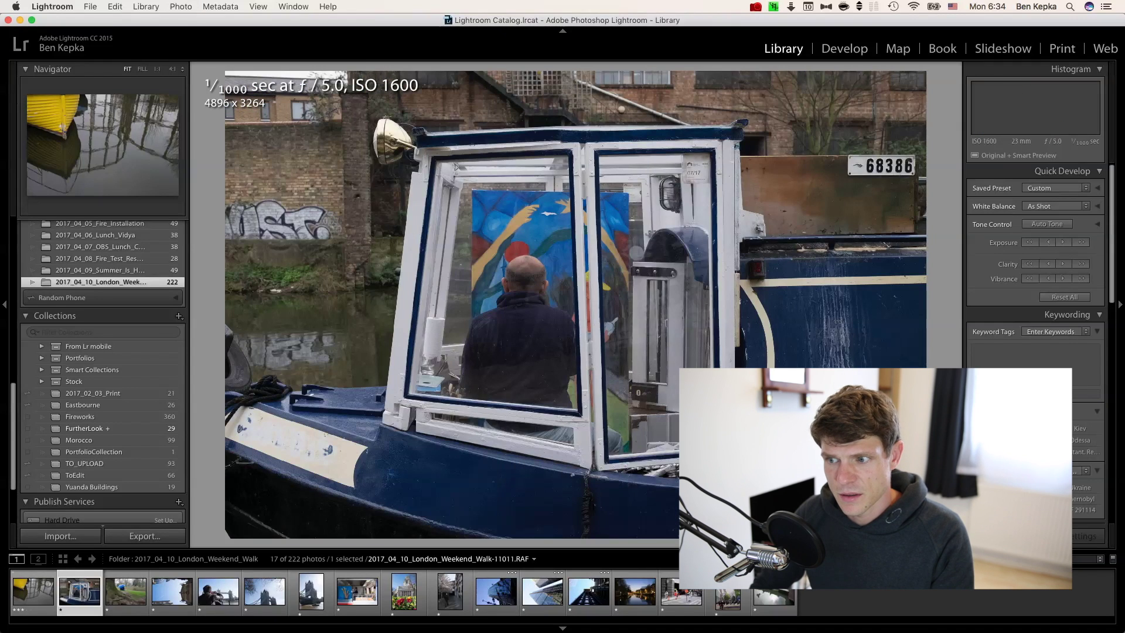
pyautogui.press('Right')
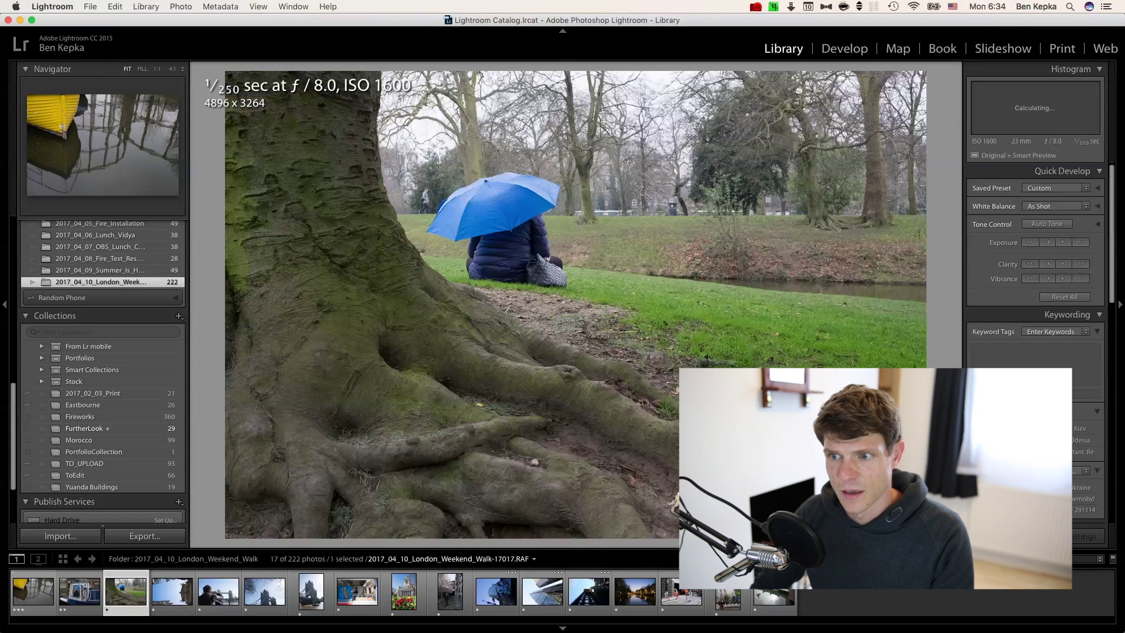
pyautogui.press('3')
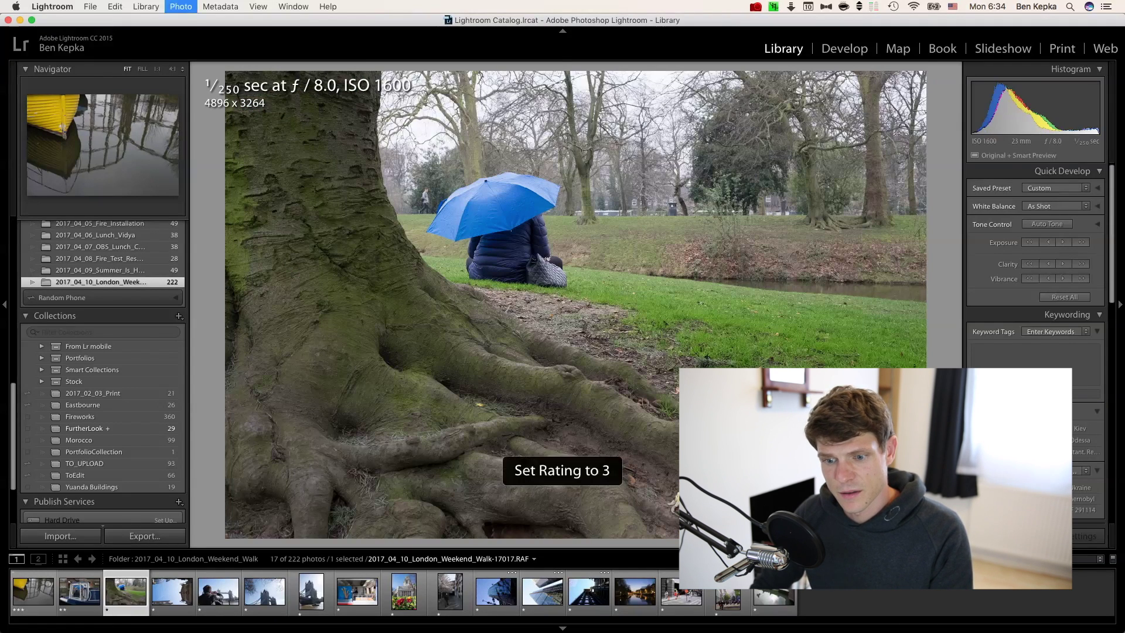
pyautogui.press('Right')
pyautogui.press('3')
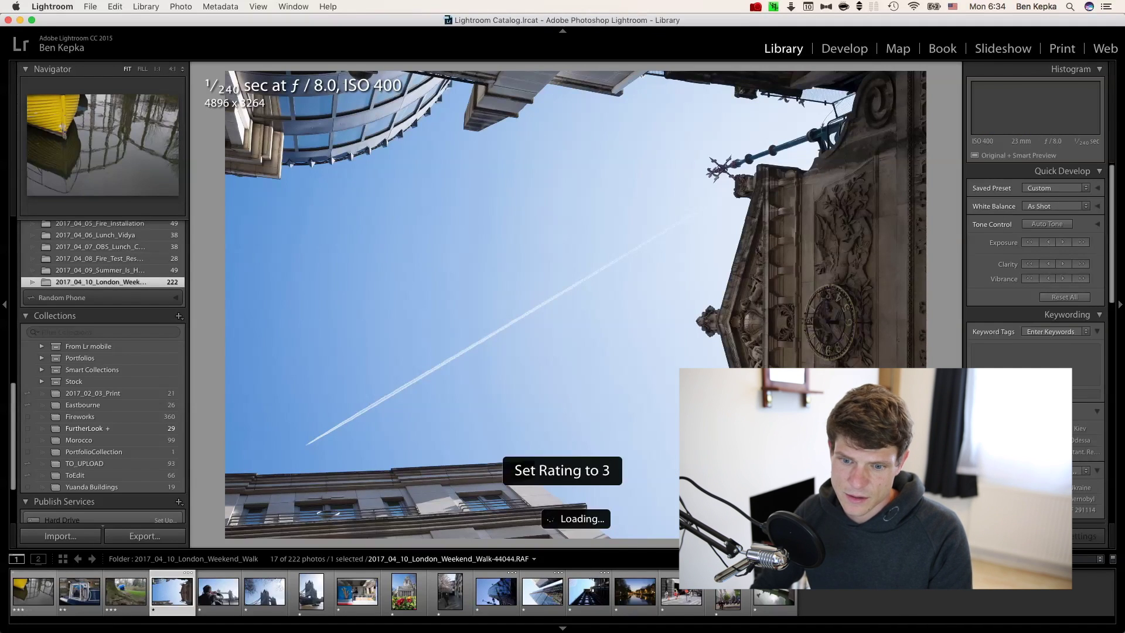
# Rate the Tower Bridge photo with the police boat three stars and go through the remaining starred photos, giving the stronger ones two or three stars.
pyautogui.press('Right')
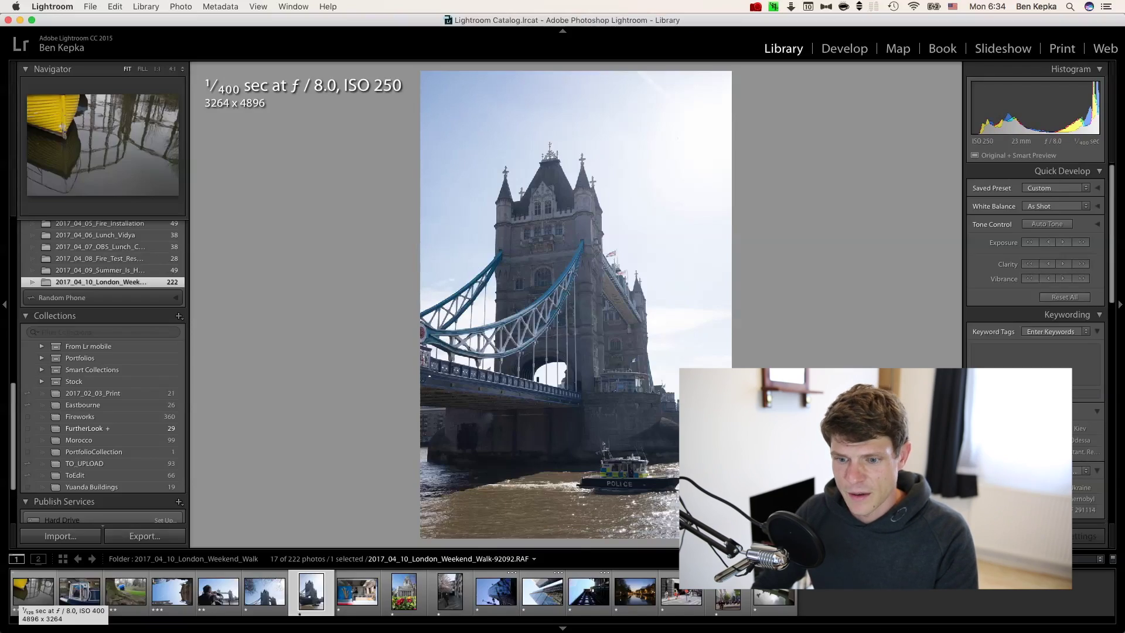
pyautogui.press('3')
pyautogui.press('Right')
pyautogui.press('Right')
pyautogui.press('Right')
pyautogui.press('2')
pyautogui.press('Right')
pyautogui.press('2')
pyautogui.press('Right')
pyautogui.press('Right')
pyautogui.press('3')
# Turn off the rating filter at the graffiti street photo and compare it with its neighbouring shots.
pyautogui.press('Right')
pyautogui.press('2')
pyautogui.press('Right')
pyautogui.press('super+l')
pyautogui.press('Left')
pyautogui.press('Right')
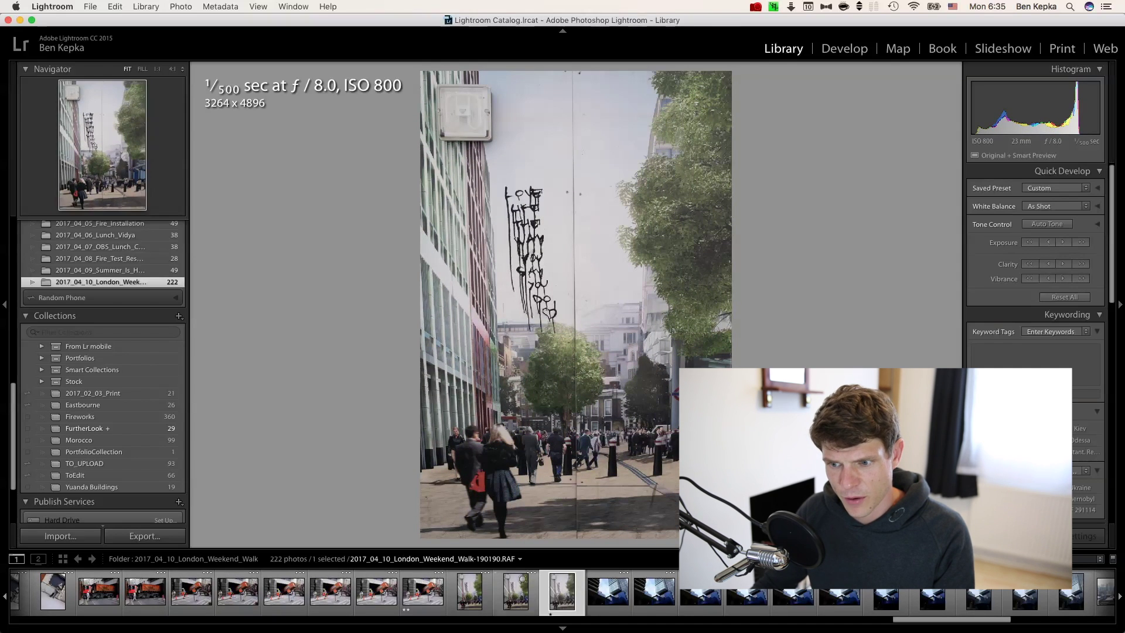
pyautogui.press('Left')
pyautogui.press('Left')
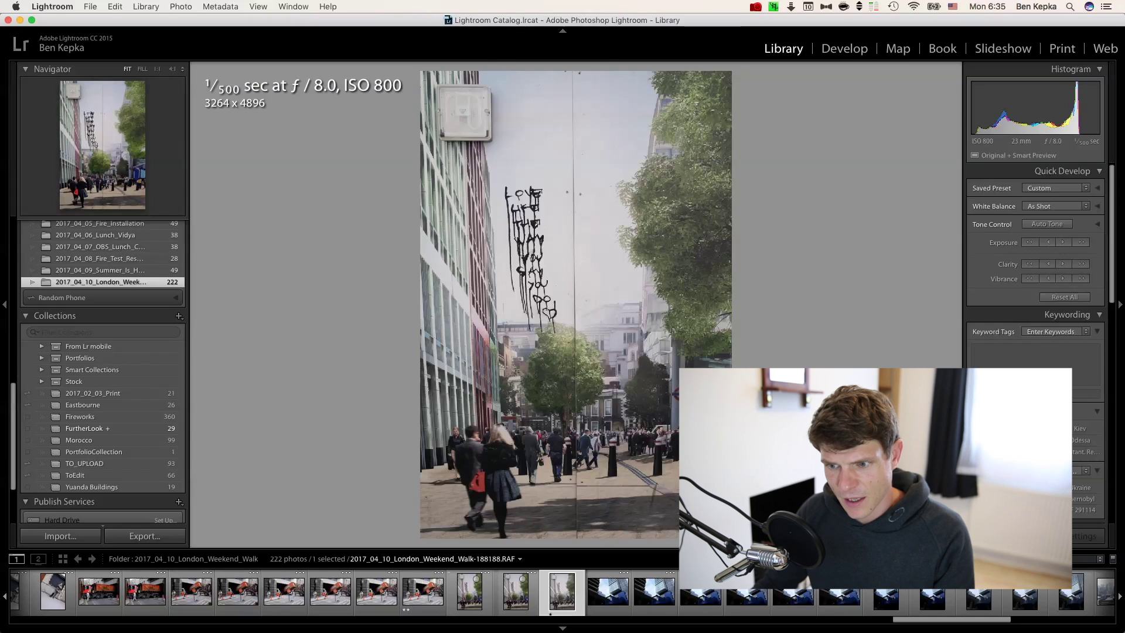
# Clear the rating of the starred graffiti street photo and rate the shot before it one star instead.
pyautogui.press('Right')
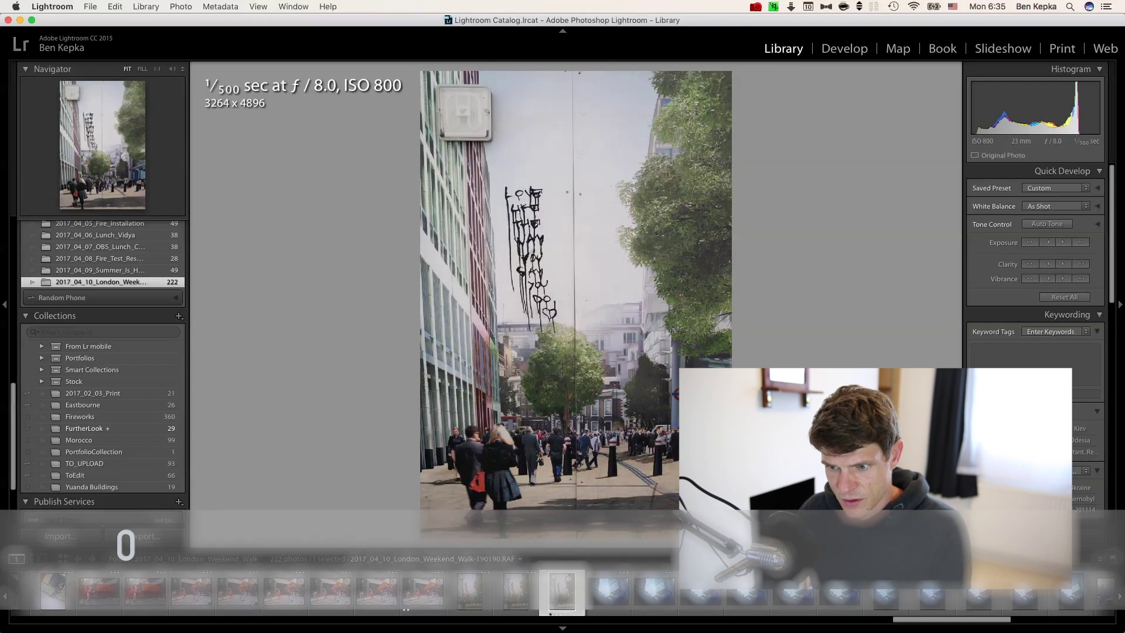
pyautogui.press('0')
pyautogui.press('Left')
pyautogui.press('1')
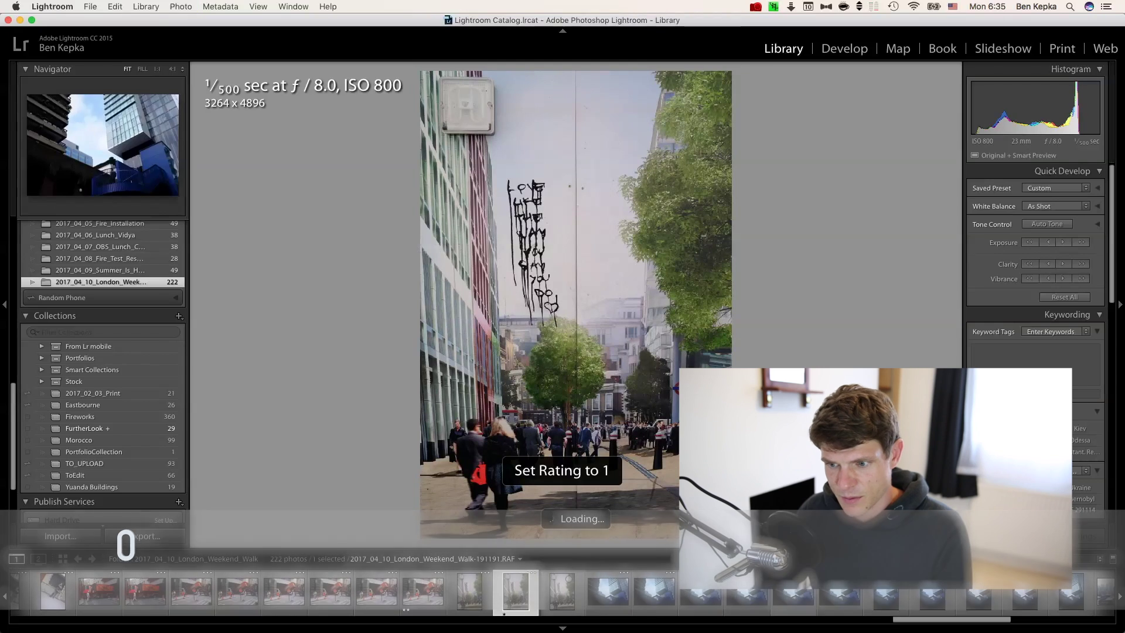
# Turn the rating filter back on, select all the filtered photos and open them in the Develop module.
pyautogui.press('super+l')
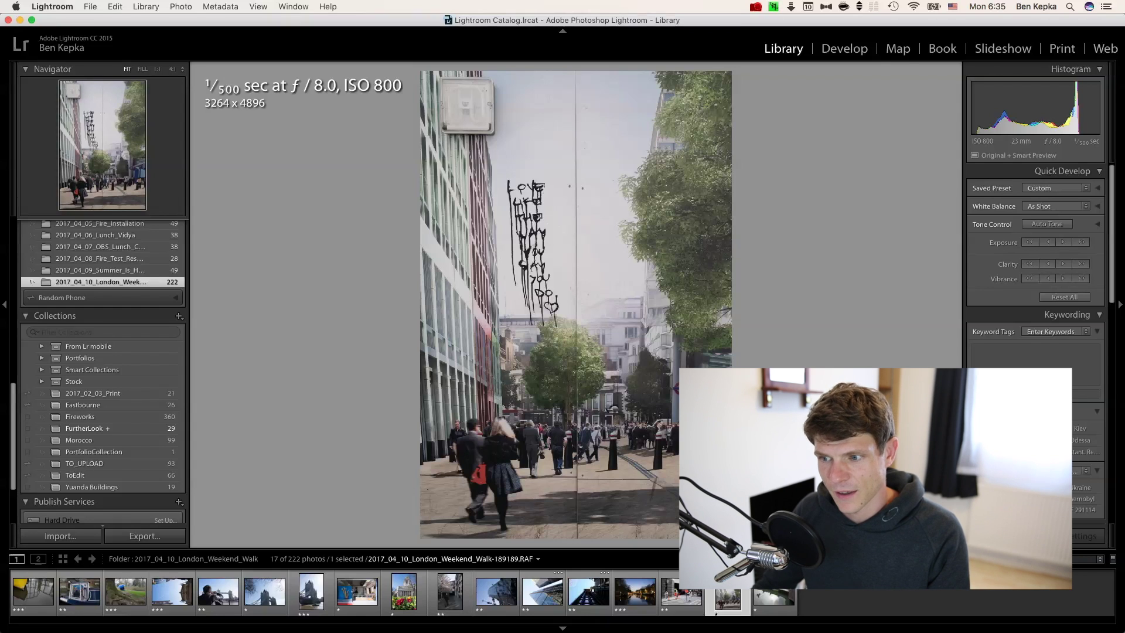
pyautogui.press('Right')
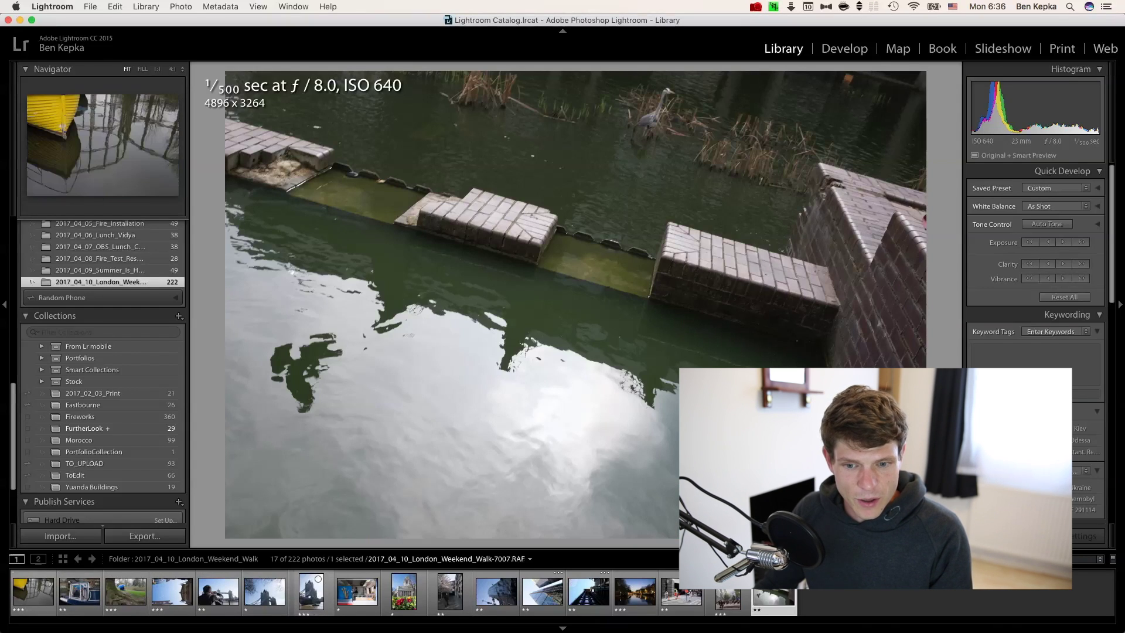
pyautogui.press('super+a')
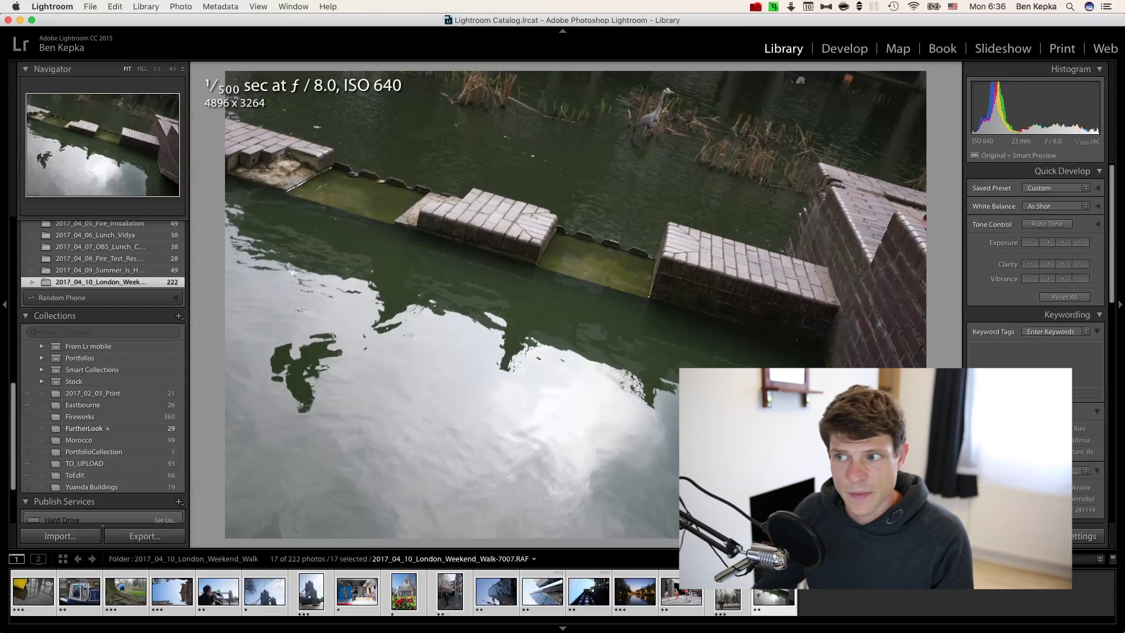
pyautogui.press('d')
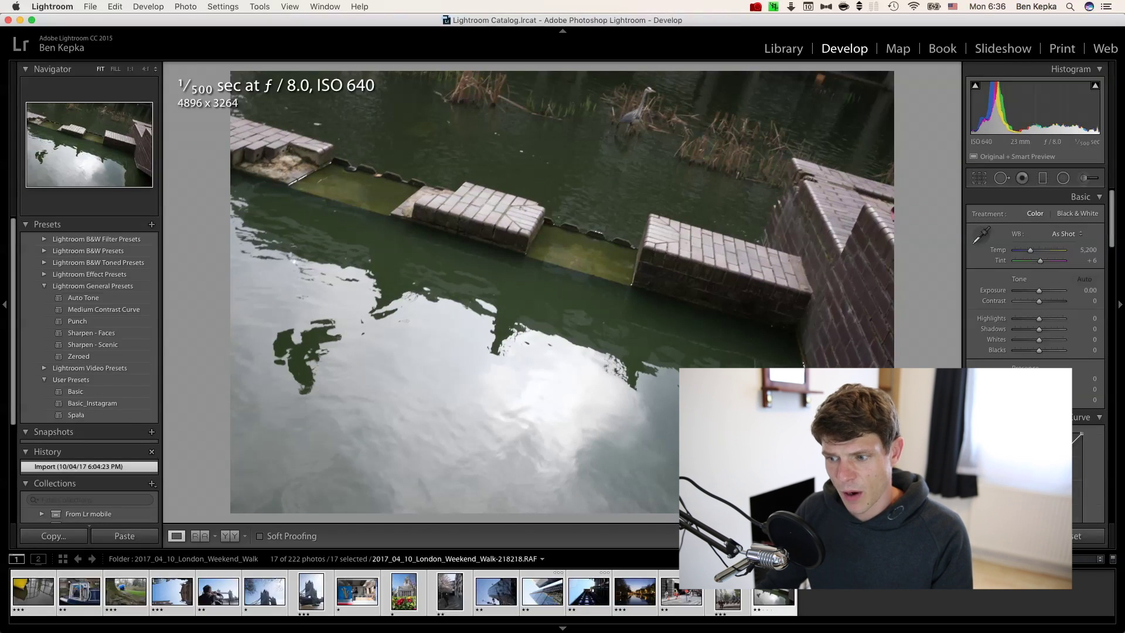
# Rate the canal photo with the brick wall and heron one star, and view the graffiti street photo.
pyautogui.press('1')
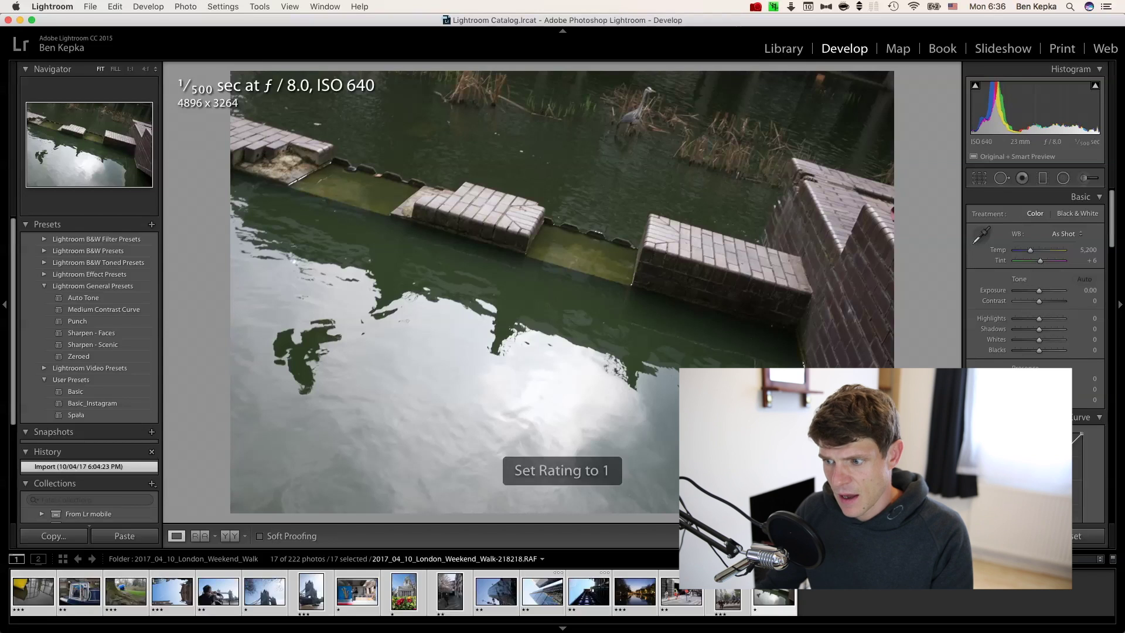
pyautogui.click(587, 591)
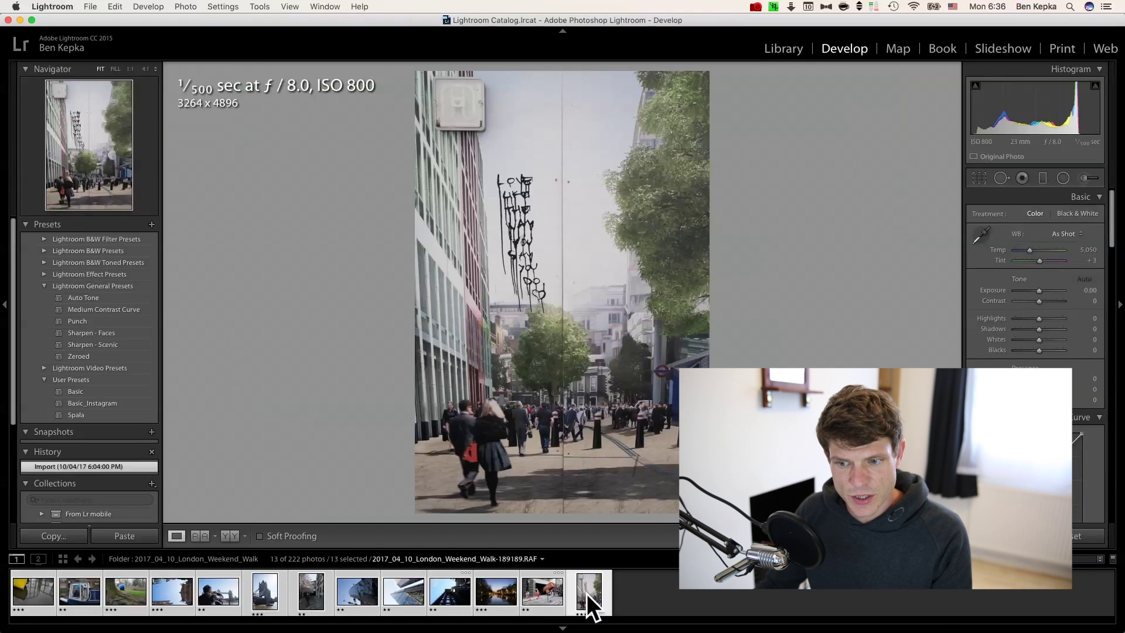
# Apply the Basic user preset to the yellow boat photo, resetting and reapplying it to compare the look.
pyautogui.click(34, 590)
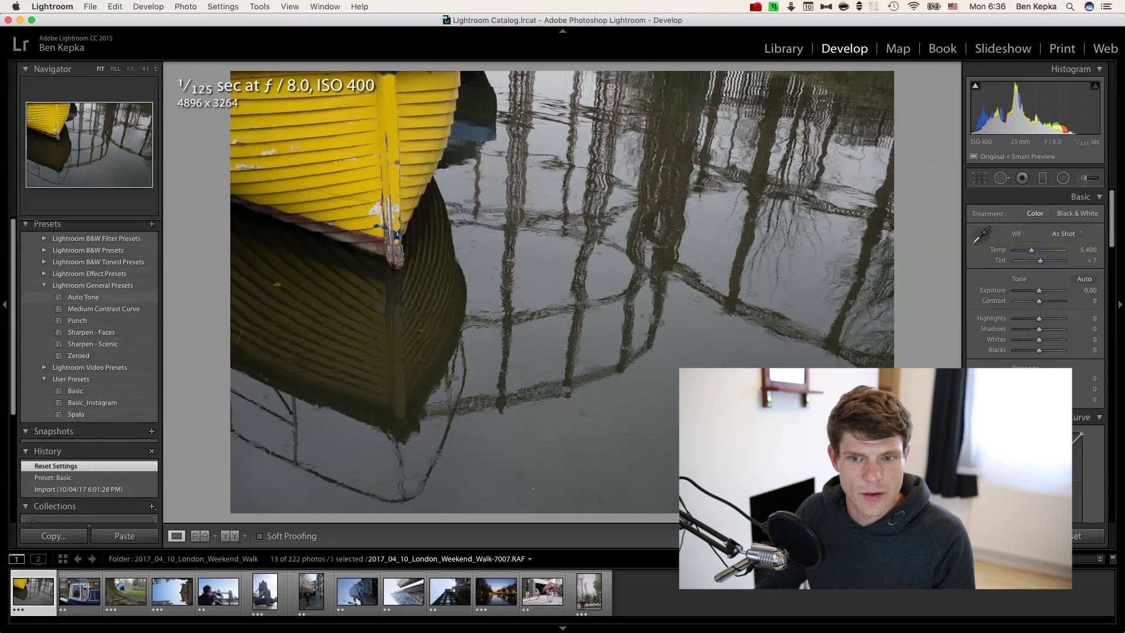
pyautogui.scroll(-3, 88, 369)
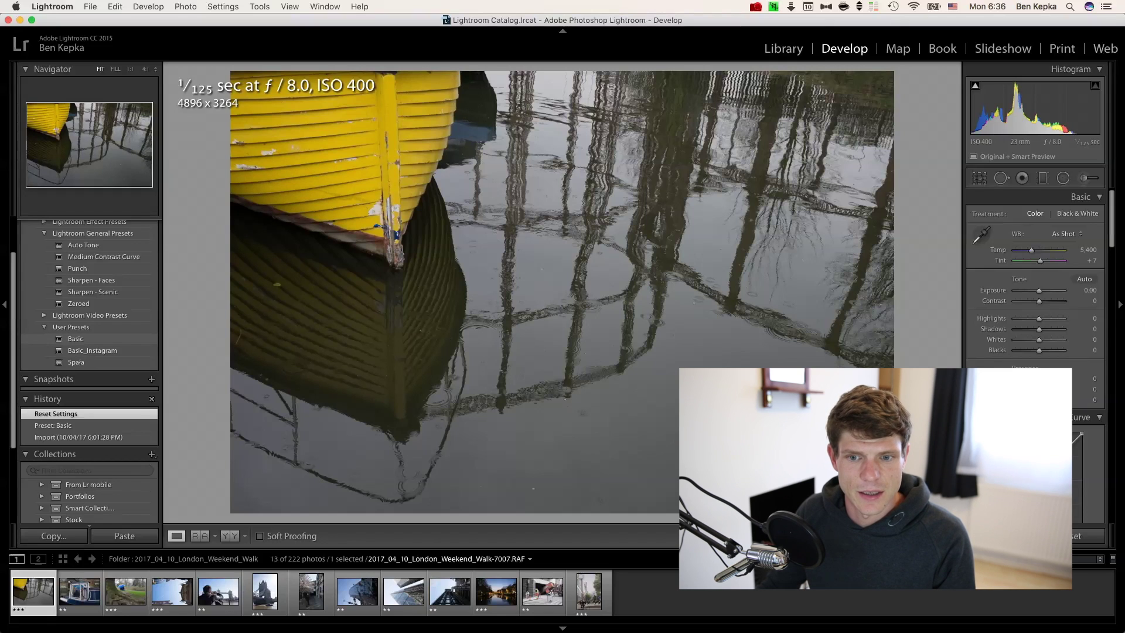
pyautogui.click(75, 339)
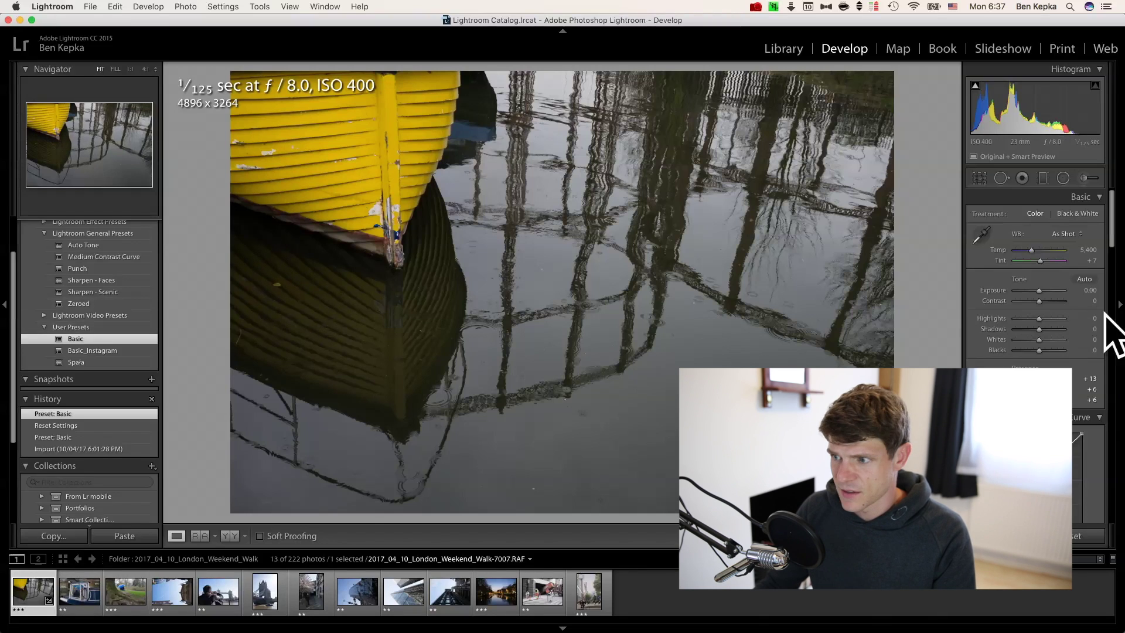
pyautogui.scroll(-5, 1106, 316)
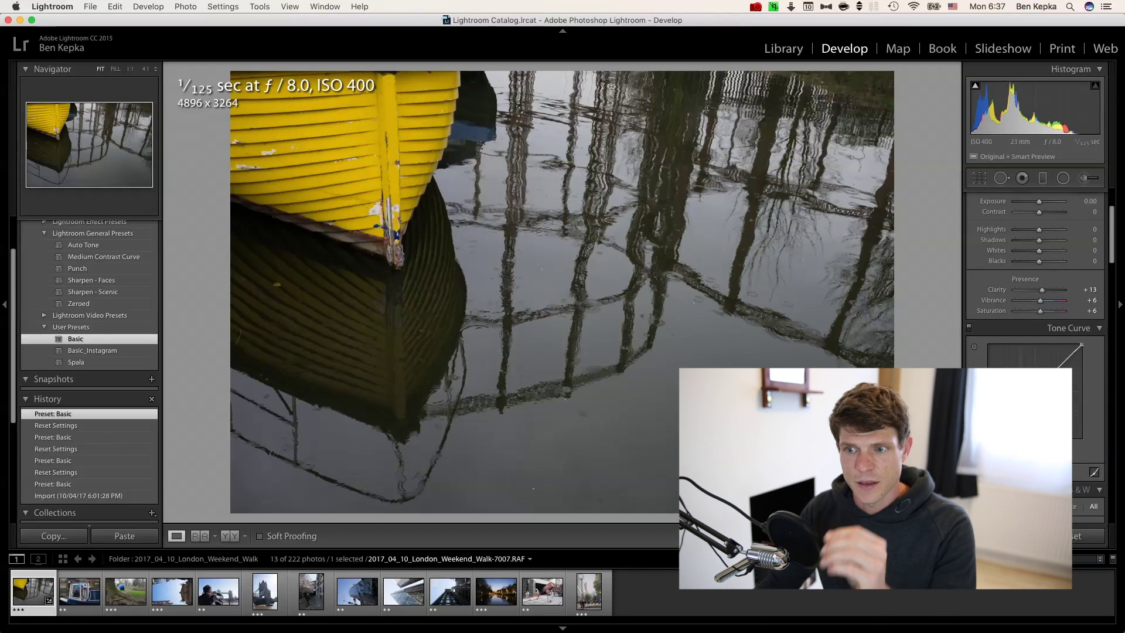
pyautogui.click(1088, 535)
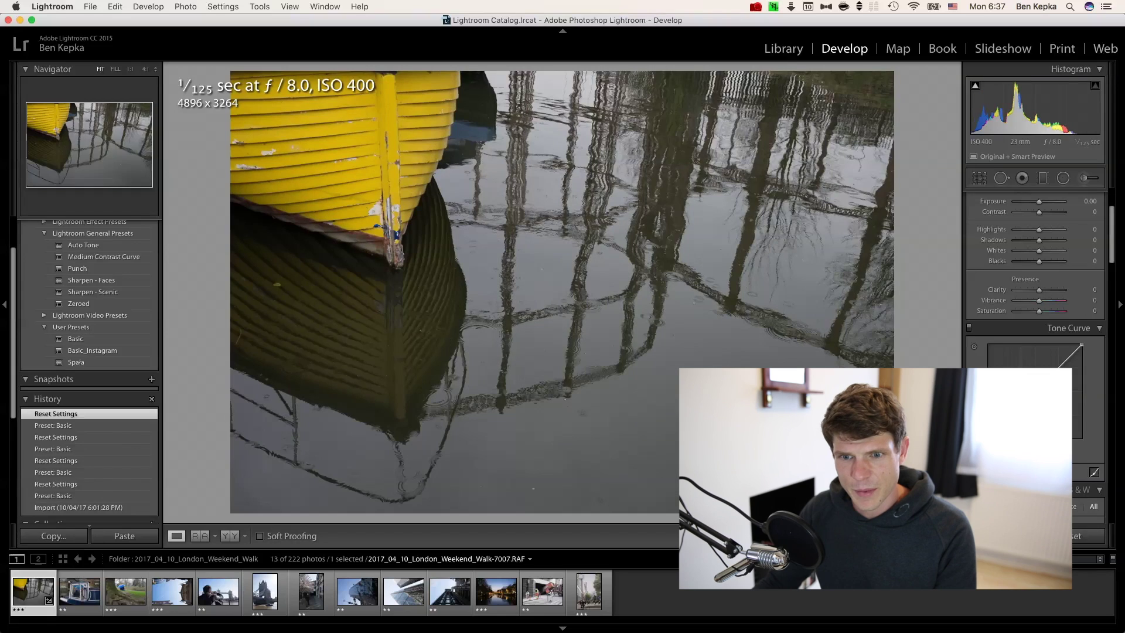
pyautogui.click(76, 339)
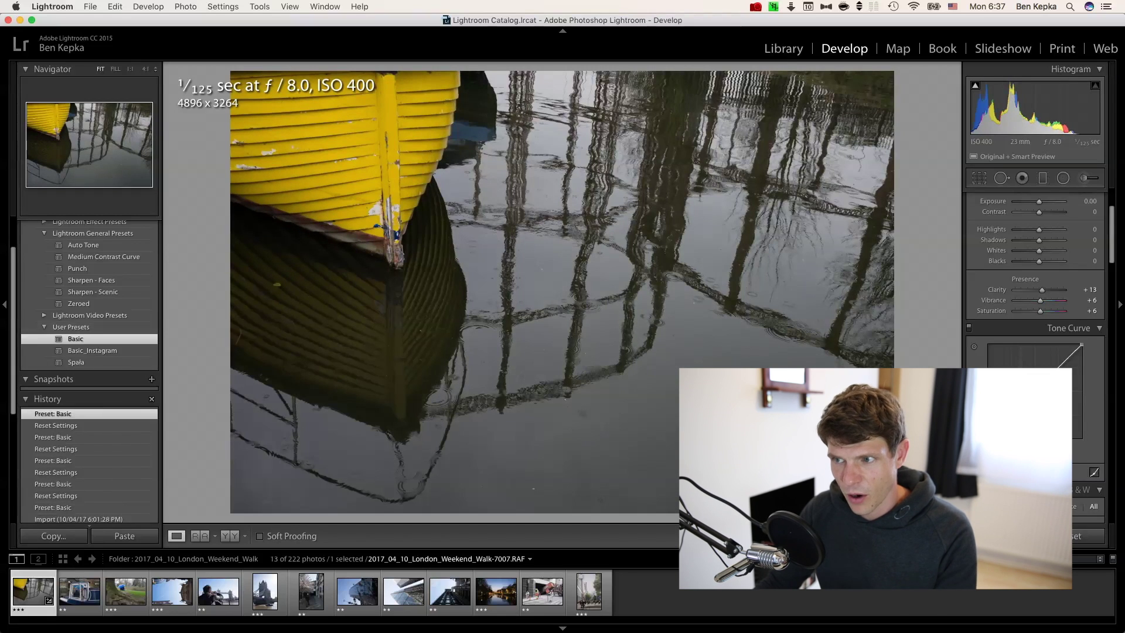
# Examine the preset's settings on the yellow boat photo, from tone curve, sharpening and lens corrections to transform, dehaze and camera calibration.
pyautogui.scroll(-10, 1030, 309)
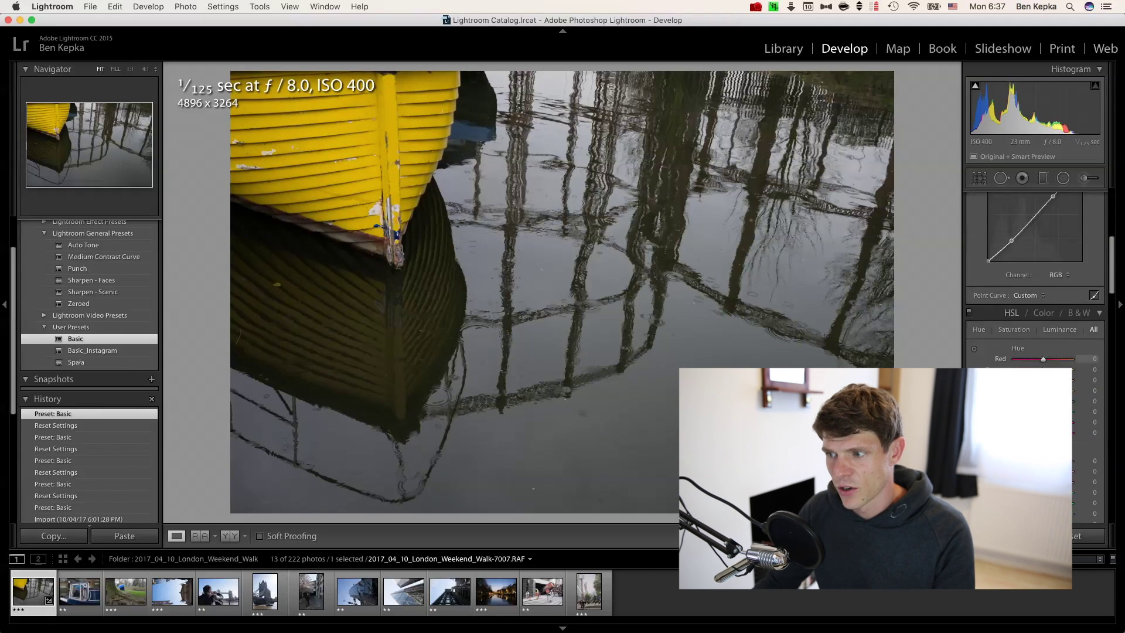
pyautogui.scroll(-8, 1031, 310)
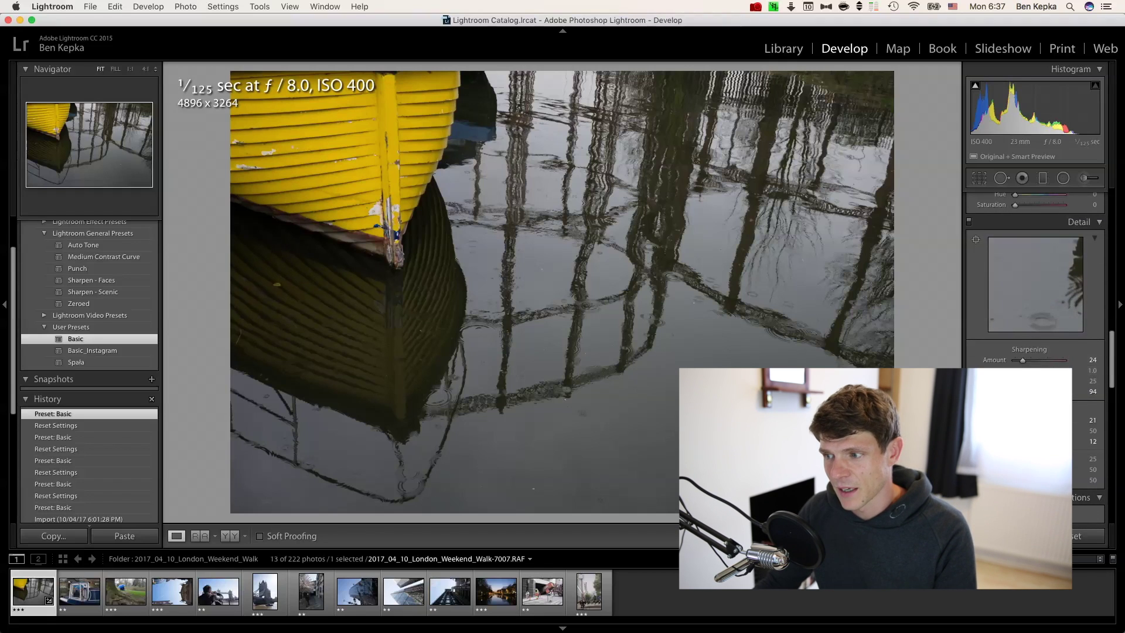
pyautogui.scroll(-8, 1035, 351)
pyautogui.scroll(-4, 1035, 351)
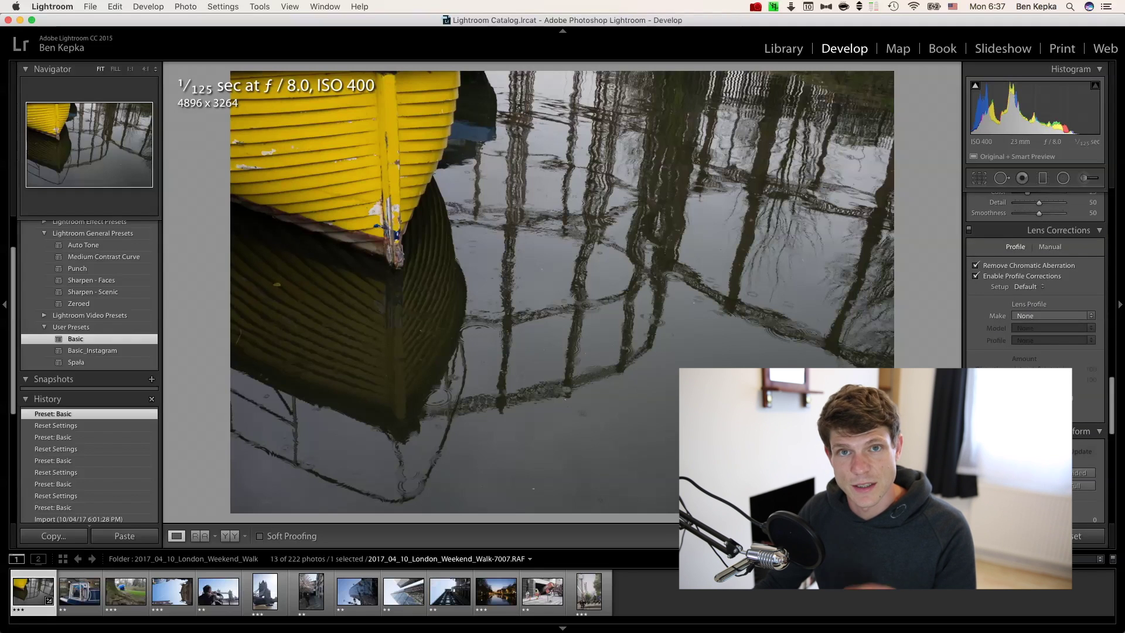
pyautogui.scroll(-5, 1035, 293)
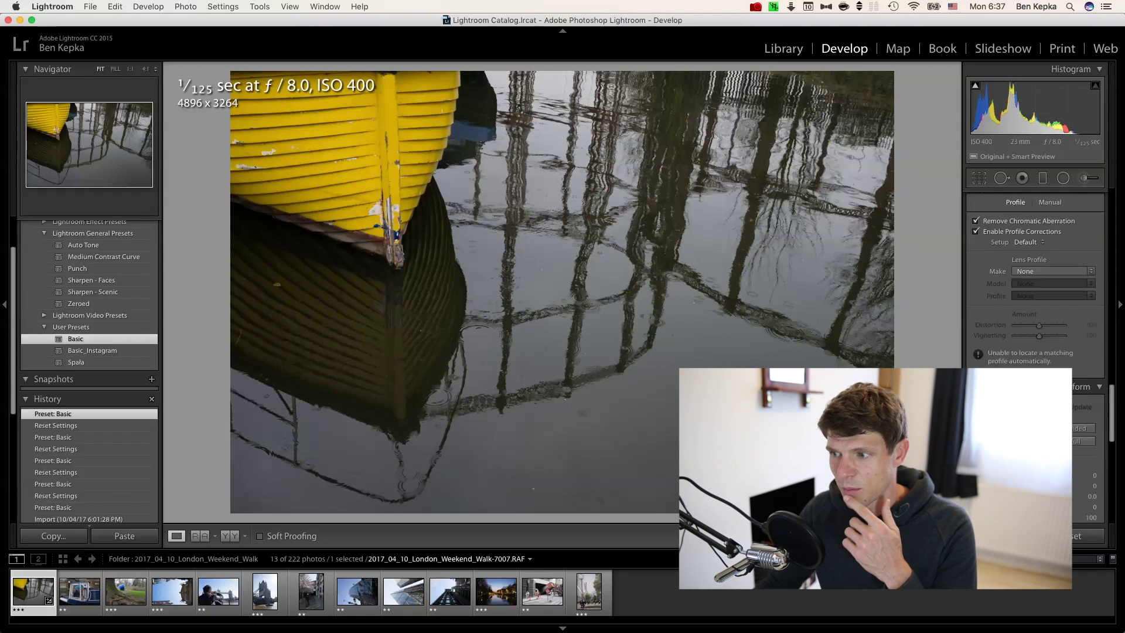
pyautogui.scroll(1, 1035, 282)
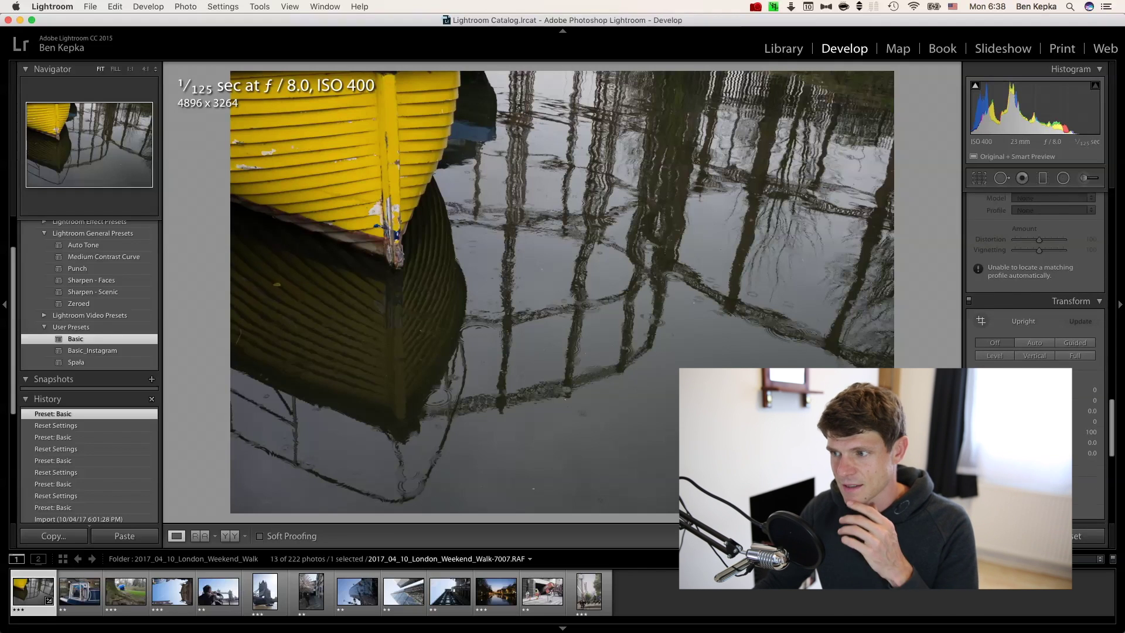
pyautogui.scroll(-10, 1035, 293)
pyautogui.scroll(15, 1035, 293)
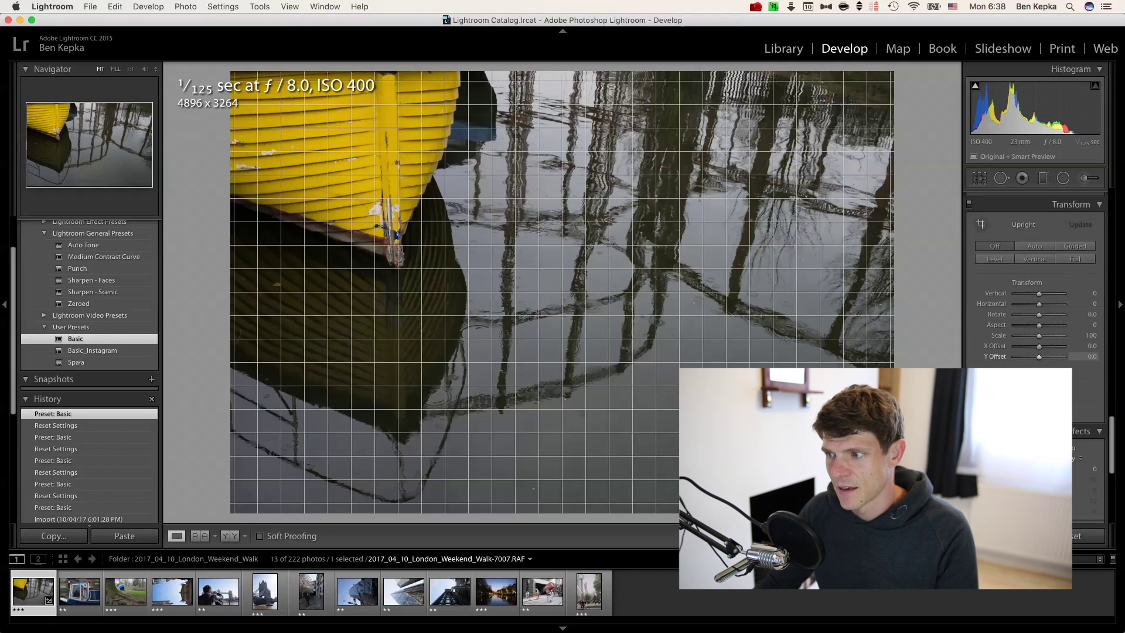
pyautogui.scroll(-3, 1035, 281)
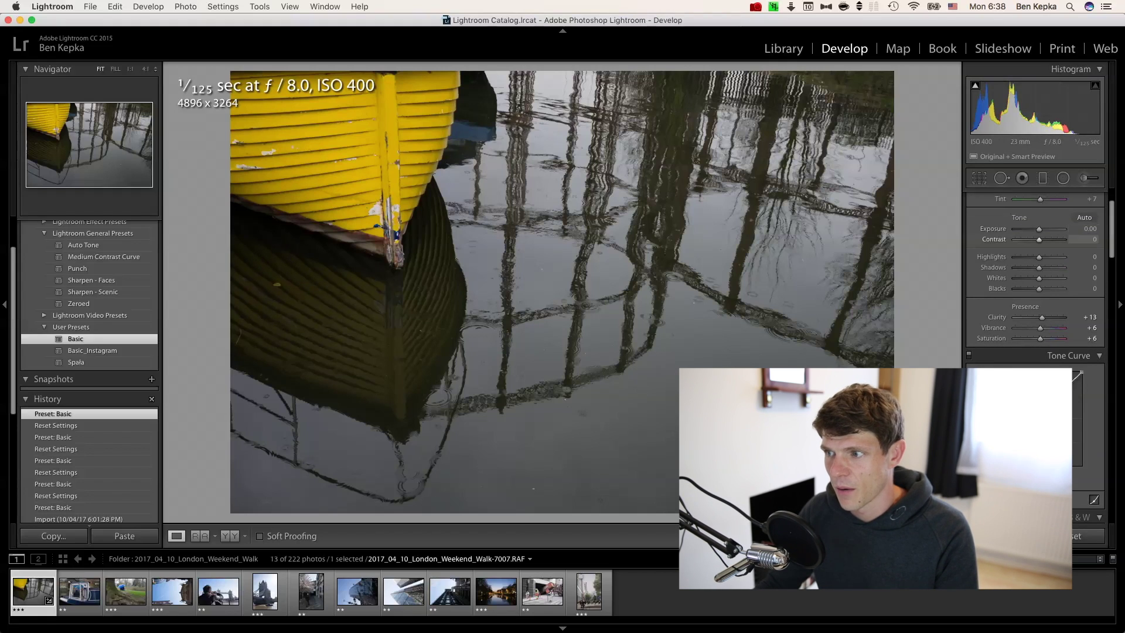
pyautogui.scroll(-10, 1035, 281)
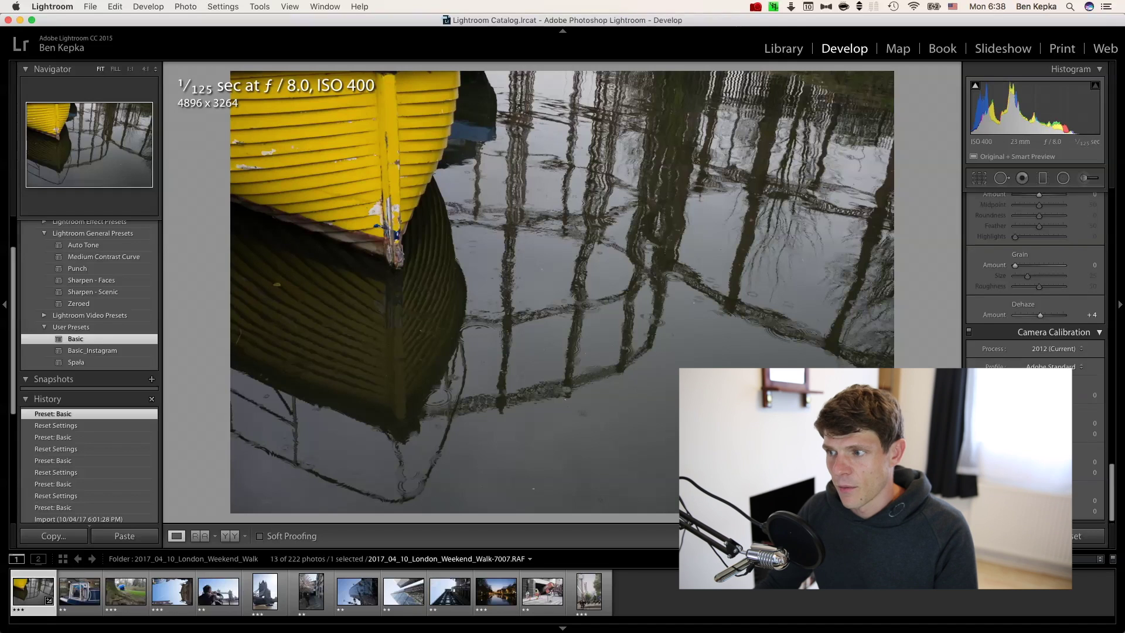
# Try the Camera Velvia/VIVID profile on the yellow boat photo, return to Adobe Standard and reapply the Basic preset.
pyautogui.click(1053, 364)
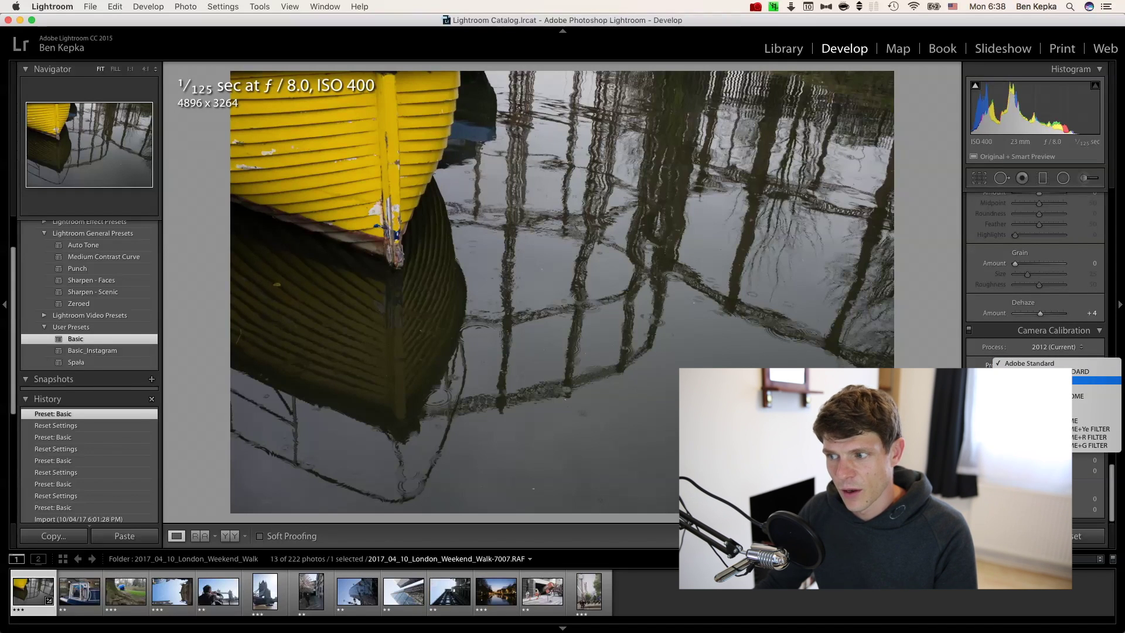
pyautogui.click(1095, 379)
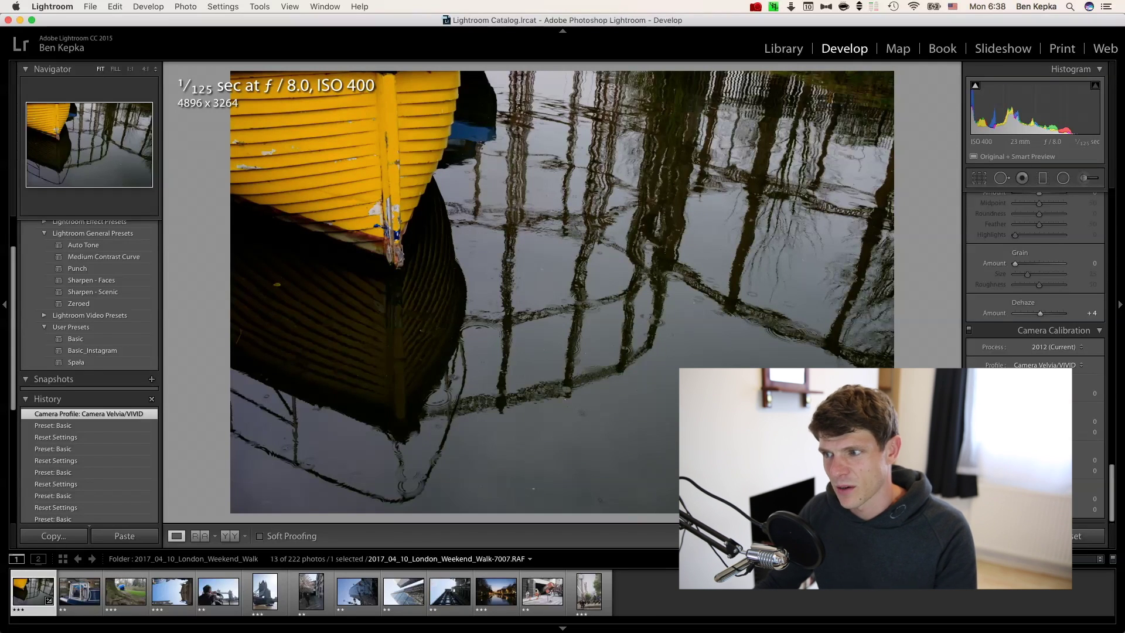
pyautogui.click(1048, 365)
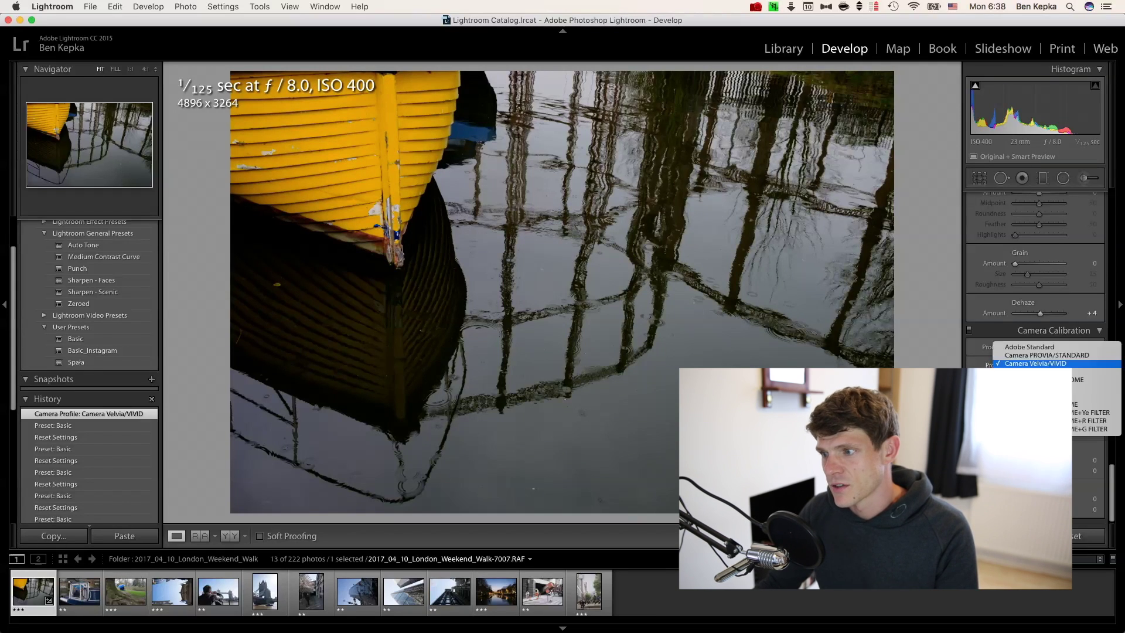
pyautogui.click(1048, 348)
pyautogui.scroll(5, 1035, 263)
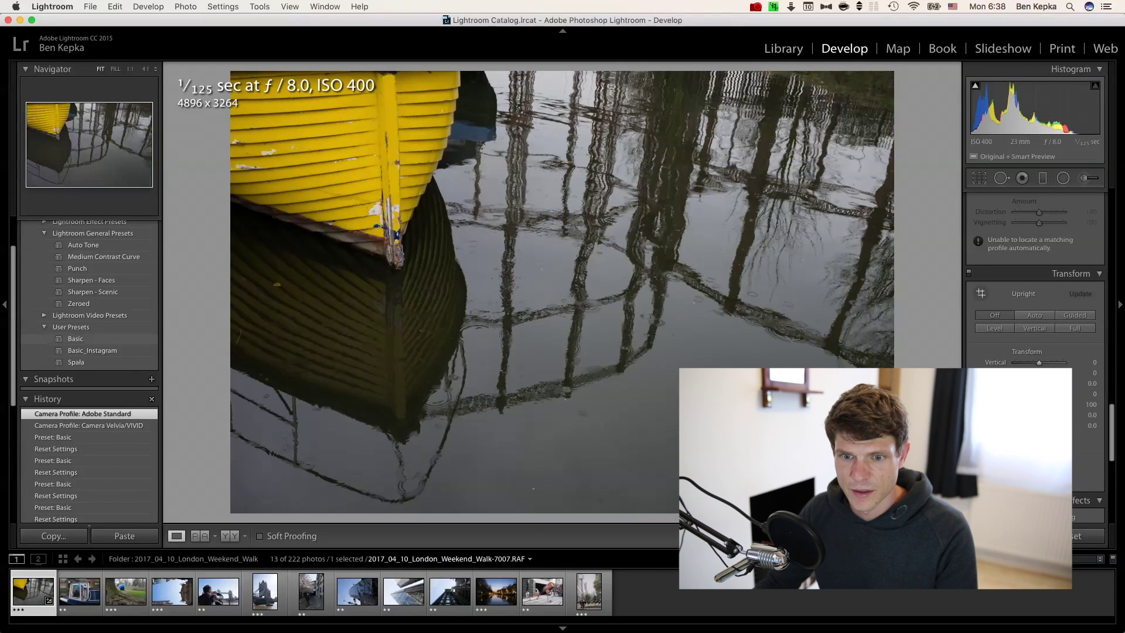
pyautogui.click(76, 339)
# Auto-tone the yellow boat photo and adjust it to exposure +0.45, contrast +38 and shadows -26.
pyautogui.scroll(10, 1035, 293)
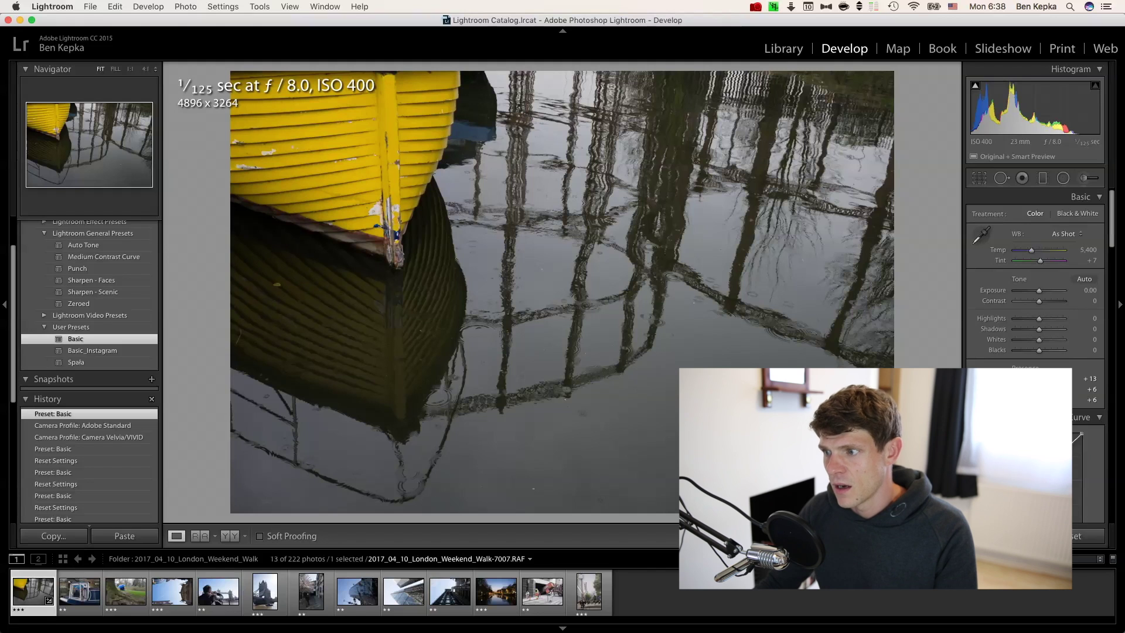
pyautogui.click(1084, 279)
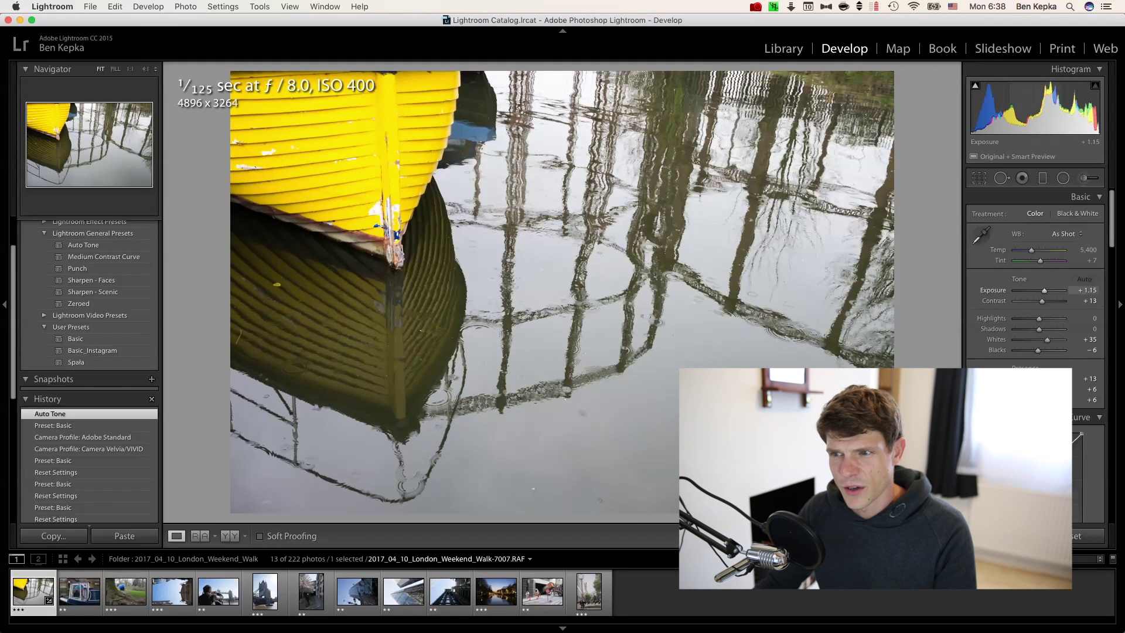
pyautogui.moveTo(1044, 290); pyautogui.dragTo(1069, 328)
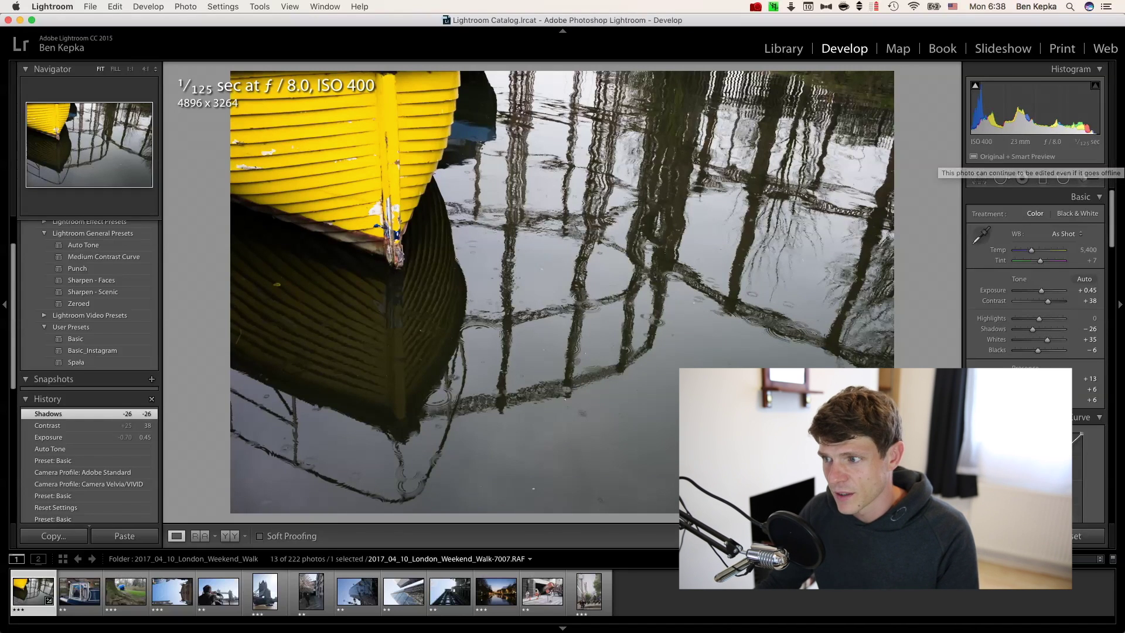
# Strengthen the yellow boat photo's contrast to +44 and deepen its shadows to -61.
pyautogui.press('alt')
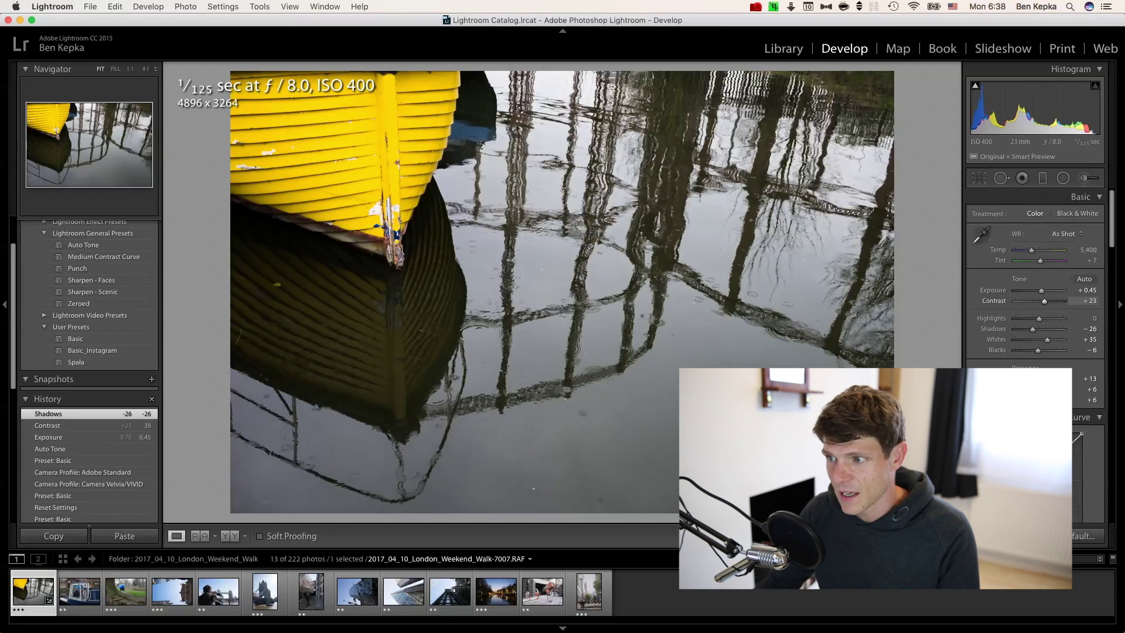
pyautogui.moveTo(1043, 300); pyautogui.dragTo(1116, 328)
pyautogui.press('alt')
pyautogui.moveTo(1038, 328); pyautogui.dragTo(1072, 329)
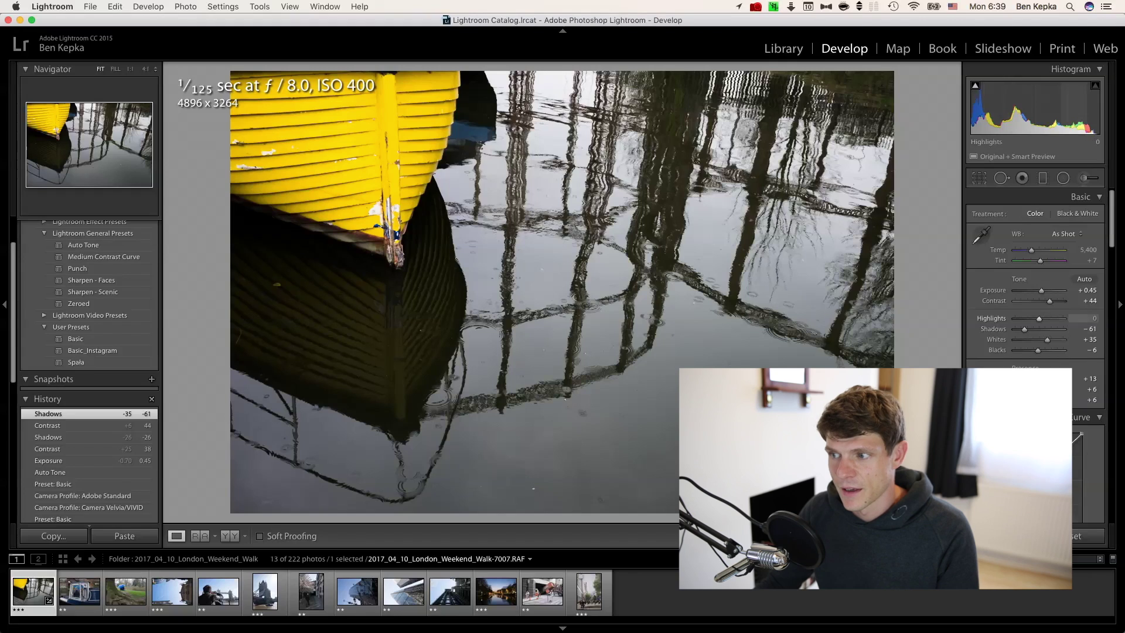
# Fine-tune the yellow boat photo with a clipping preview, setting highlights to -12, whites to +31 and blacks to 0.
pyautogui.moveTo(1039, 318); pyautogui.dragTo(1051, 318)
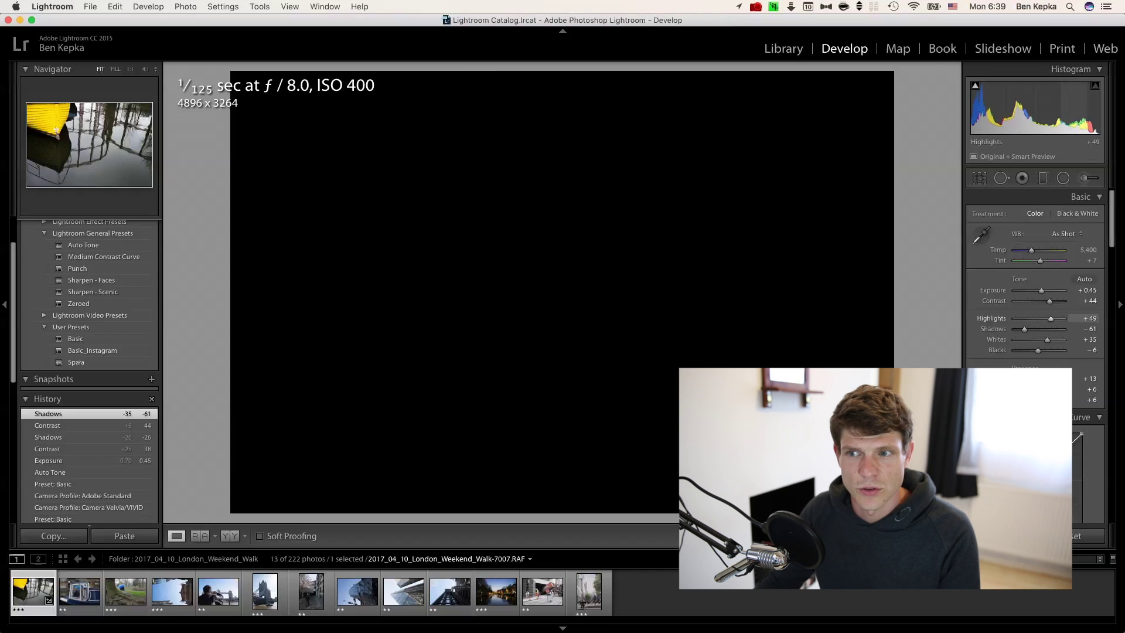
pyautogui.moveTo(1052, 318); pyautogui.dragTo(1038, 349)
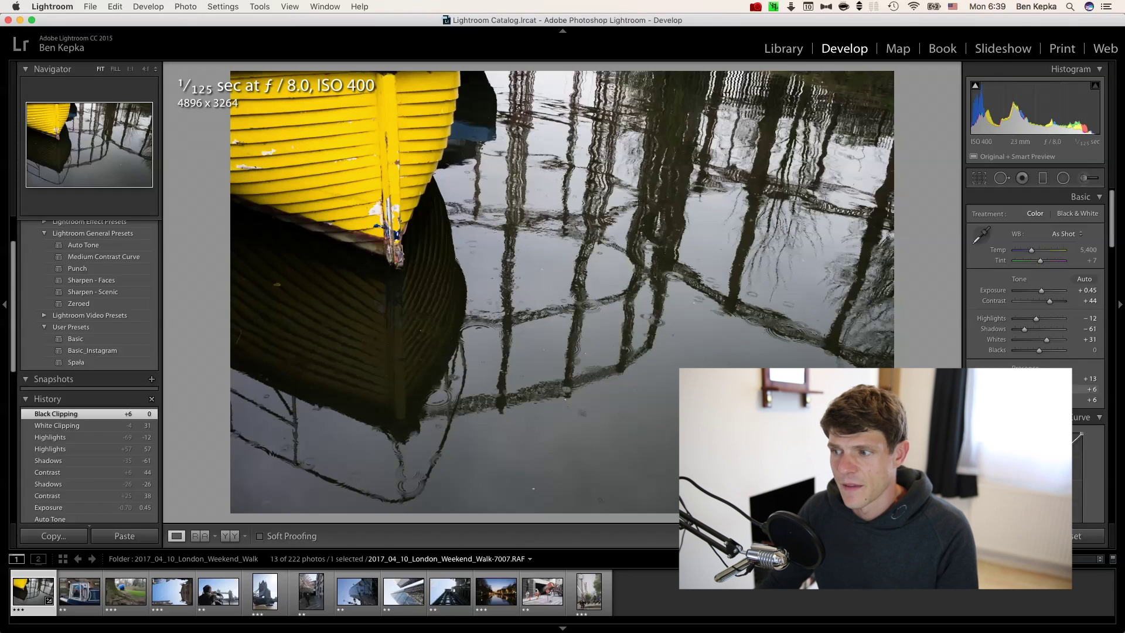
pyautogui.scroll(-3, 1036, 293)
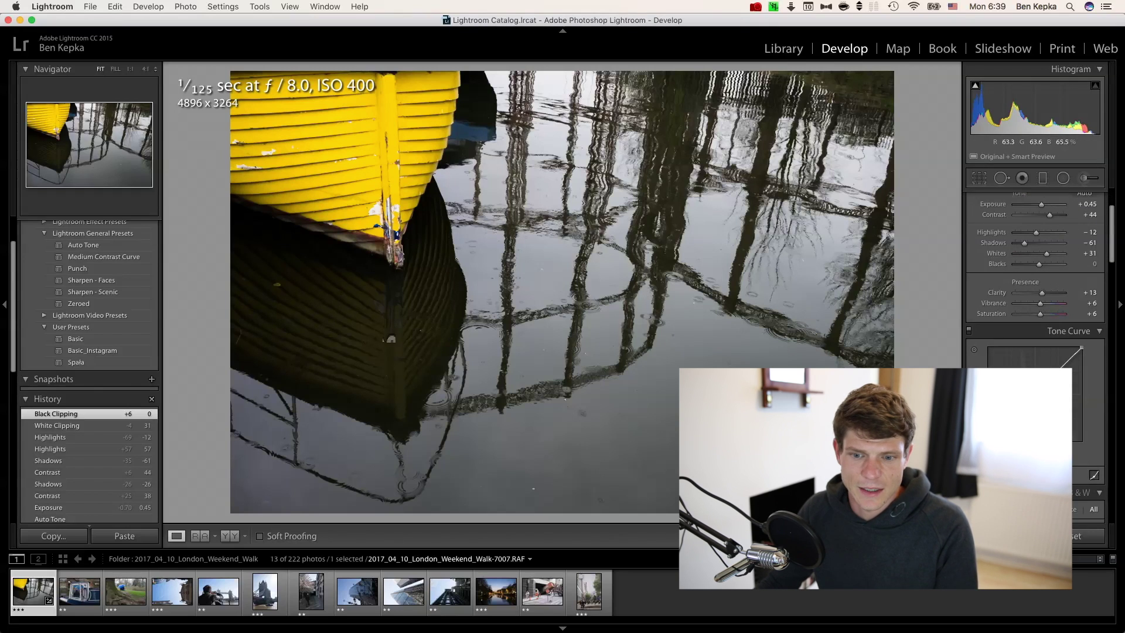
# Apply the Basic preset to the blue canal boat photo and synchronize all its develop settings to the remaining photos in the filmstrip.
pyautogui.click(80, 590)
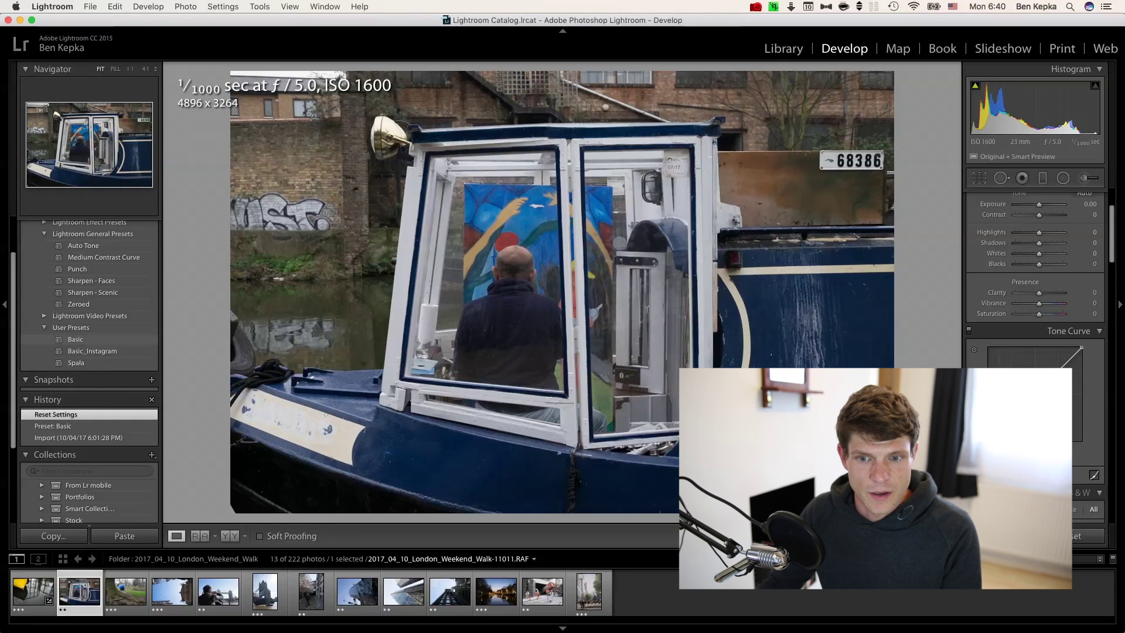
pyautogui.click(75, 339)
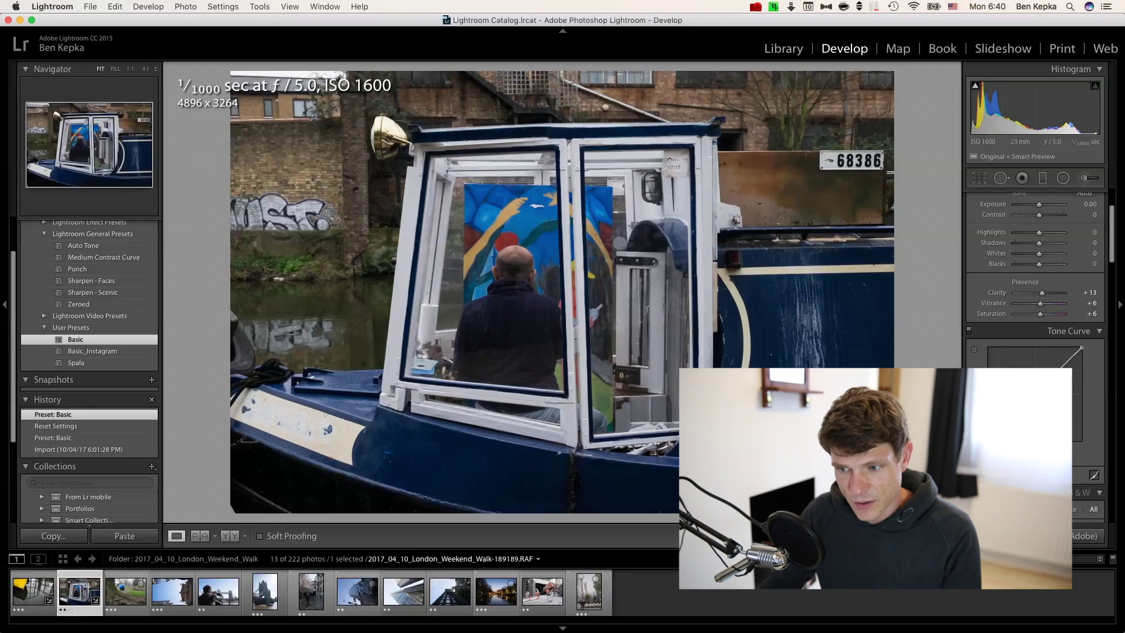
pyautogui.keyDown('shift'); pyautogui.click(589, 591); pyautogui.keyUp('shift')
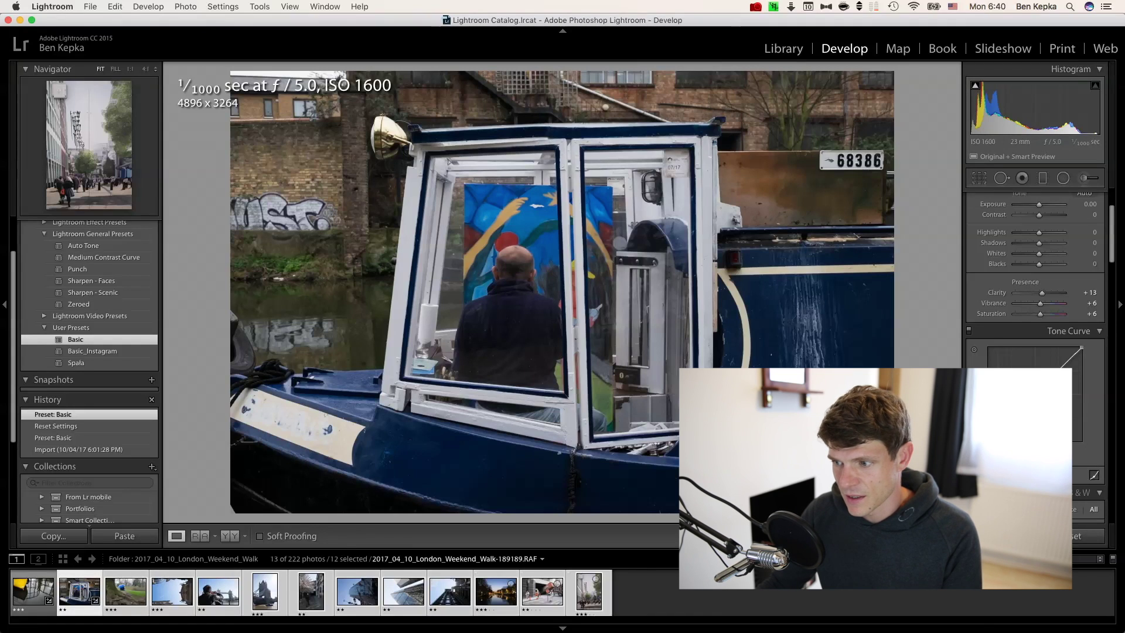
pyautogui.press('super+shift+s')
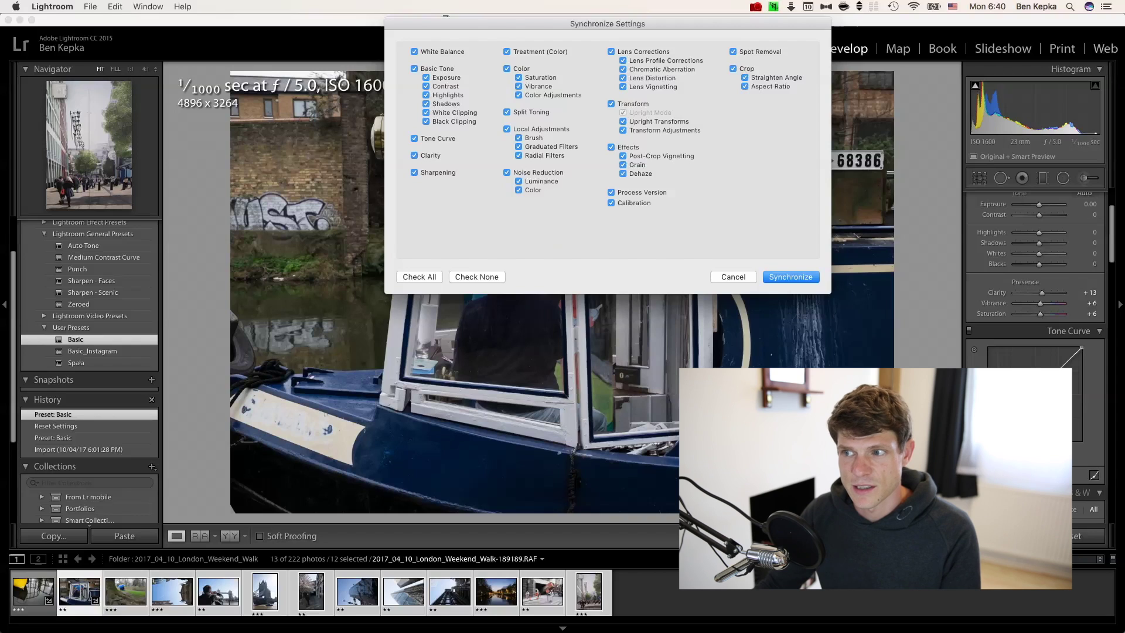
pyautogui.press('Return')
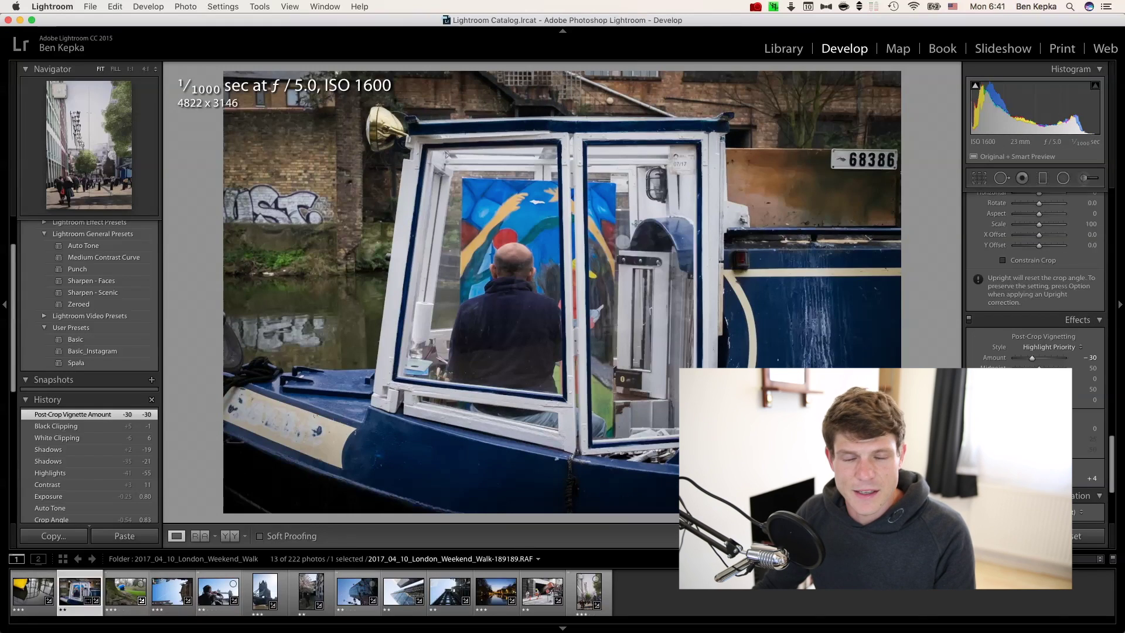
# Select all the filtered keepers, starting from the yellow boat photo, and open the export settings.
pyautogui.press('super+d')
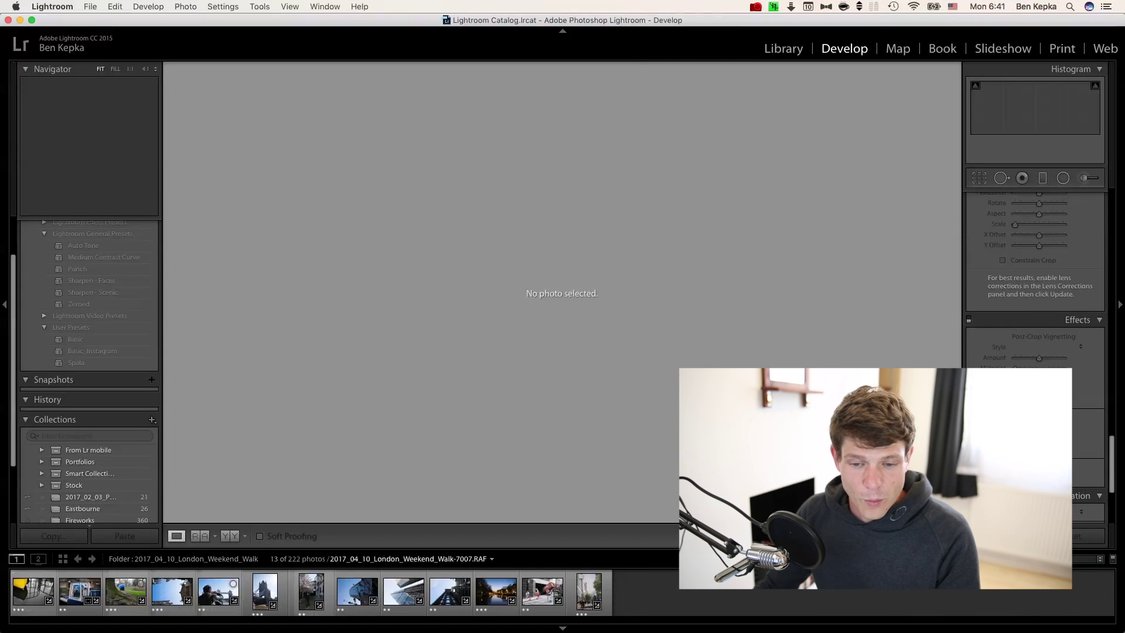
pyautogui.click(33, 590)
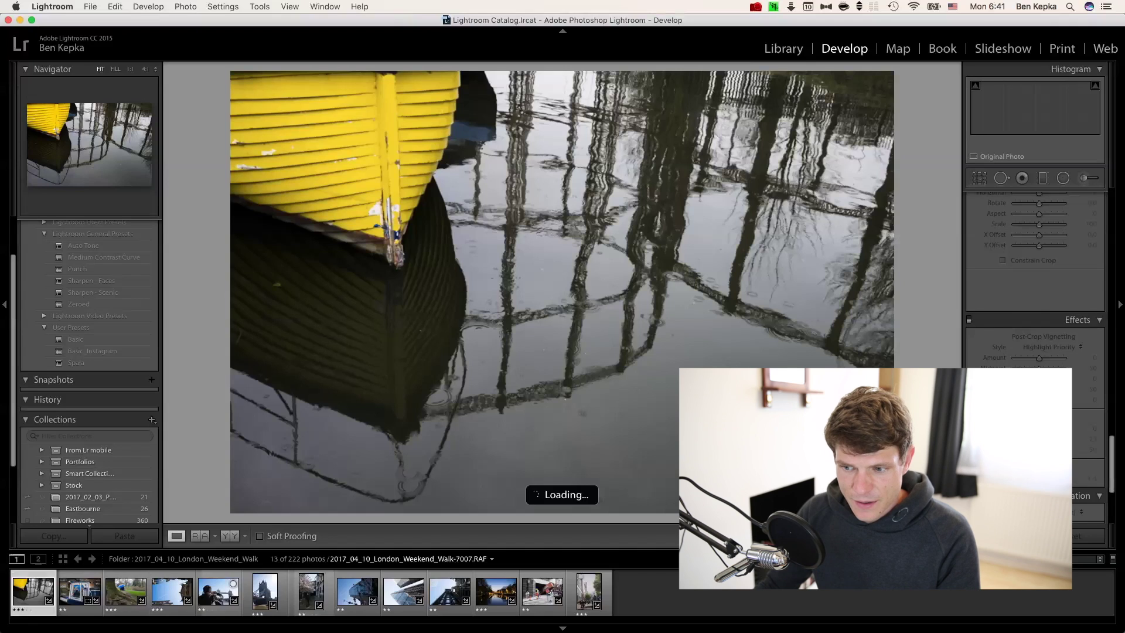
pyautogui.press('super+a')
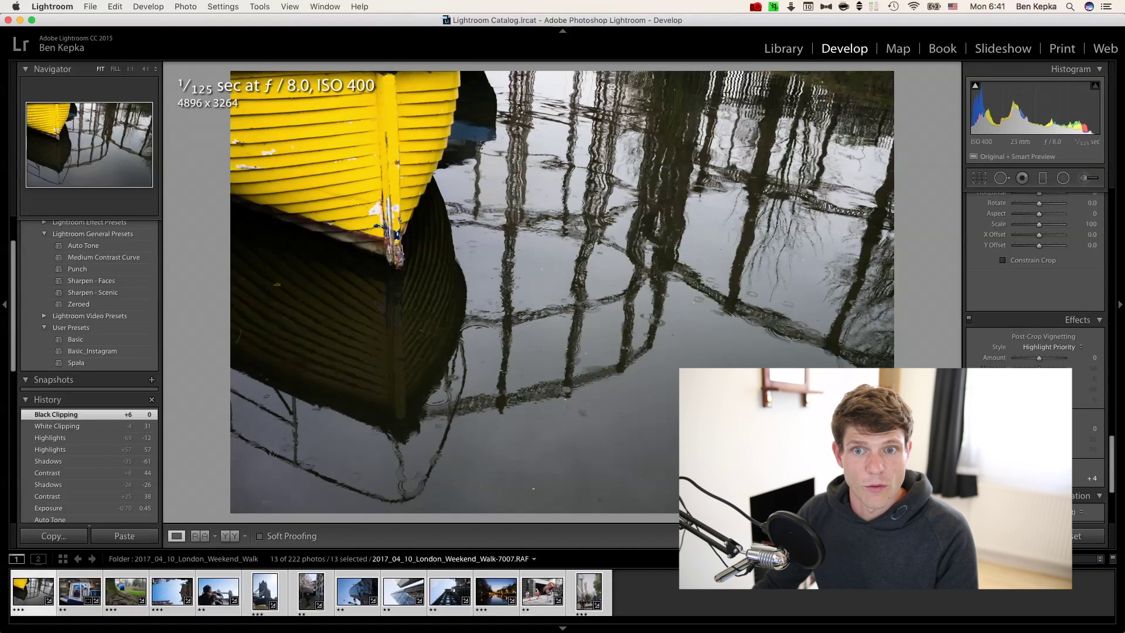
pyautogui.click(90, 6)
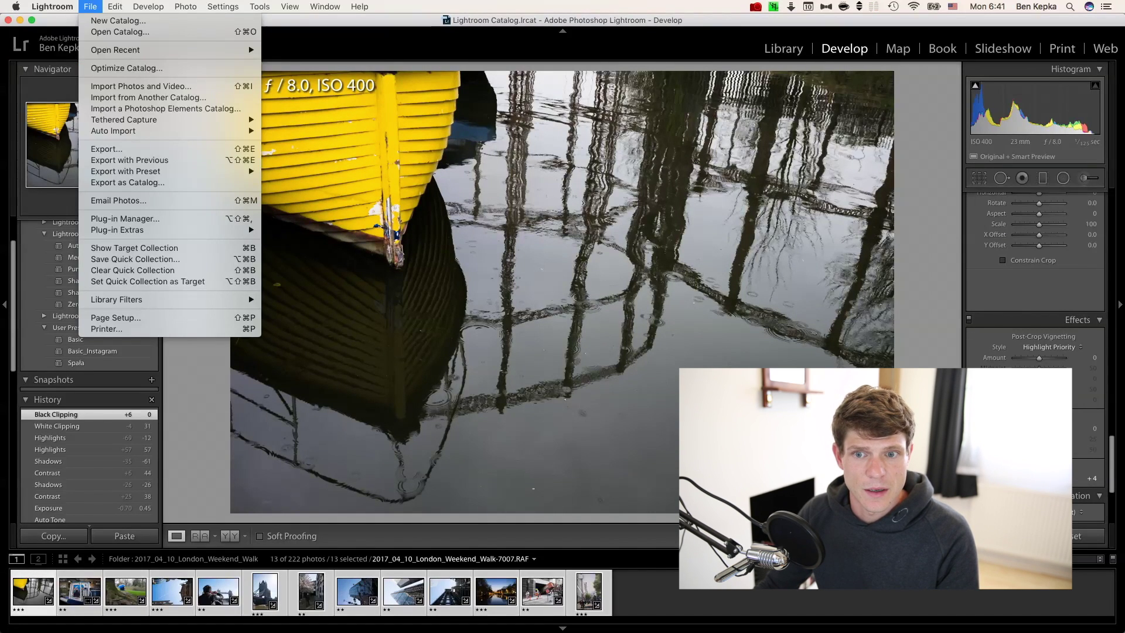
pyautogui.click(107, 149)
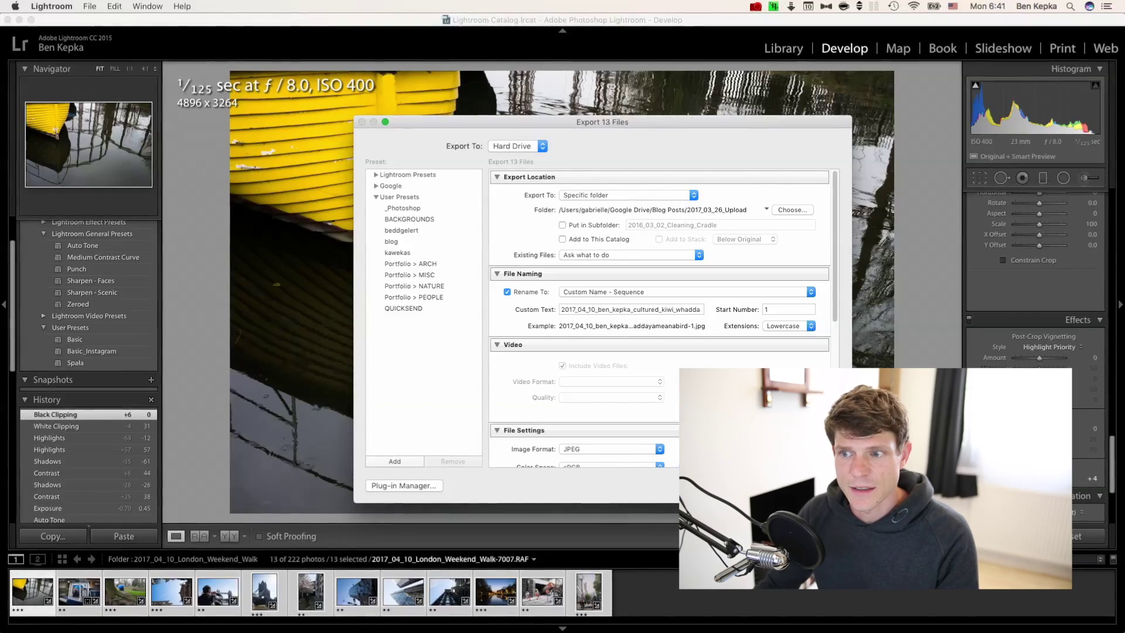
# Set the export location to Google Drive's Blog Posts folder with the subfolder 2017_04_10_London_weekend_Walk.
pyautogui.click(765, 209)
pyautogui.press('Escape')
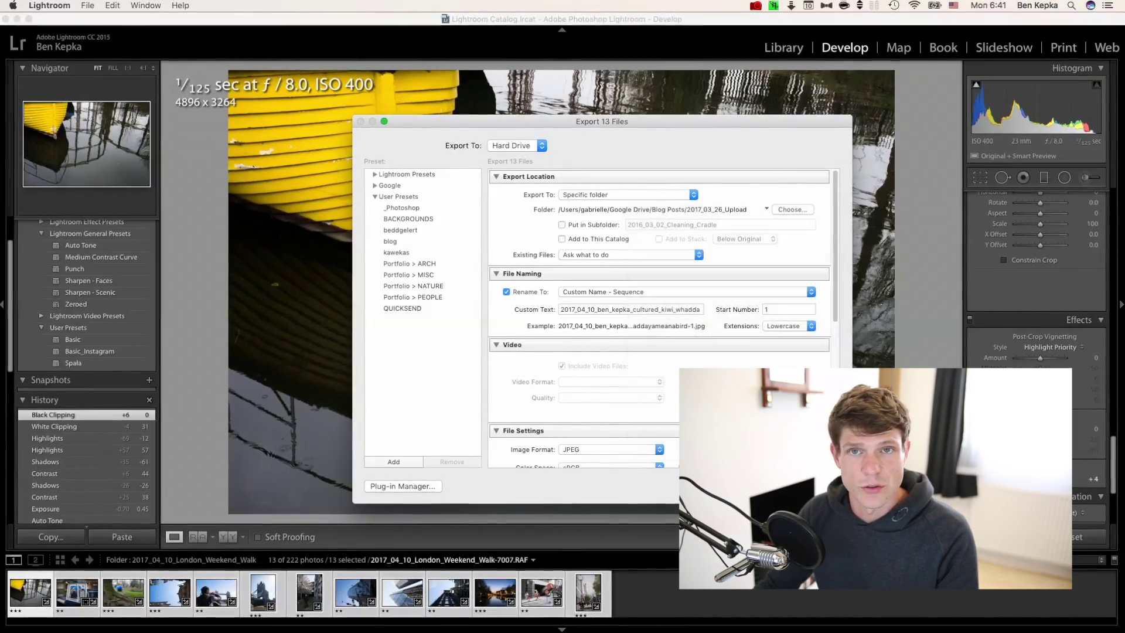
pyautogui.click(792, 209)
pyautogui.click(792, 209)
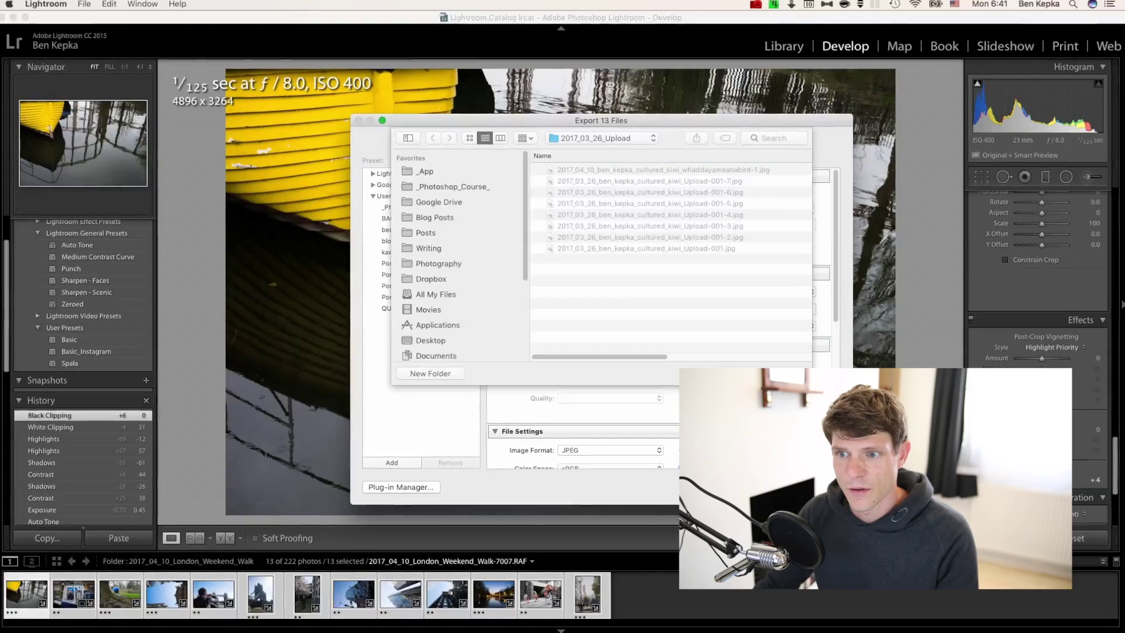
pyautogui.click(437, 201)
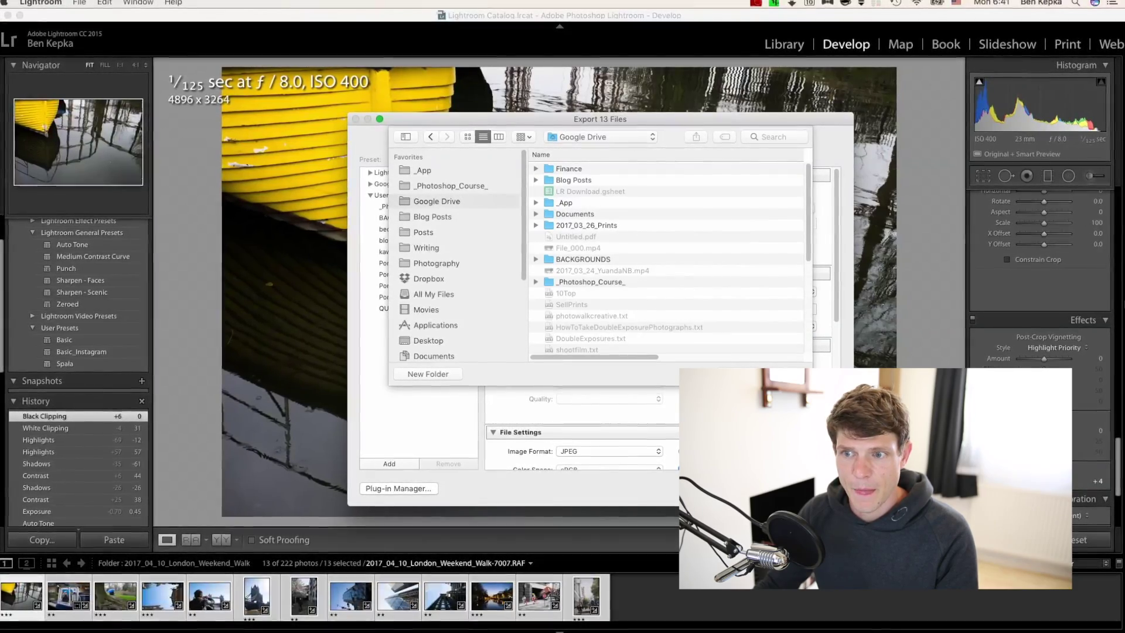
pyautogui.doubleClick(572, 180)
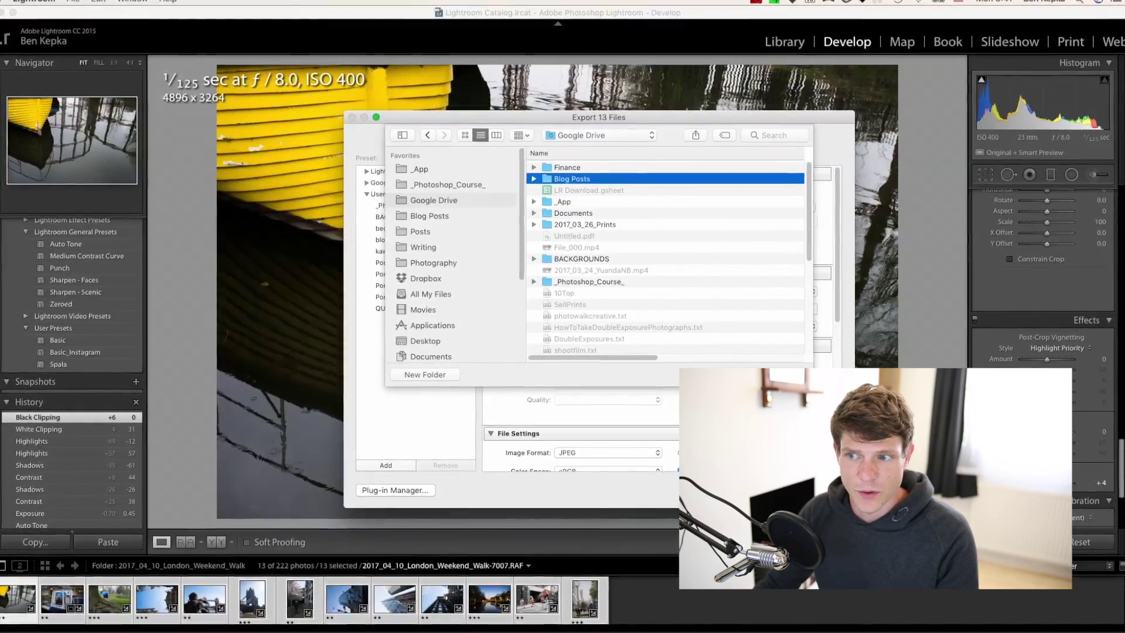
pyautogui.scroll(-3, 664, 256)
pyautogui.scroll(-10, 665, 258)
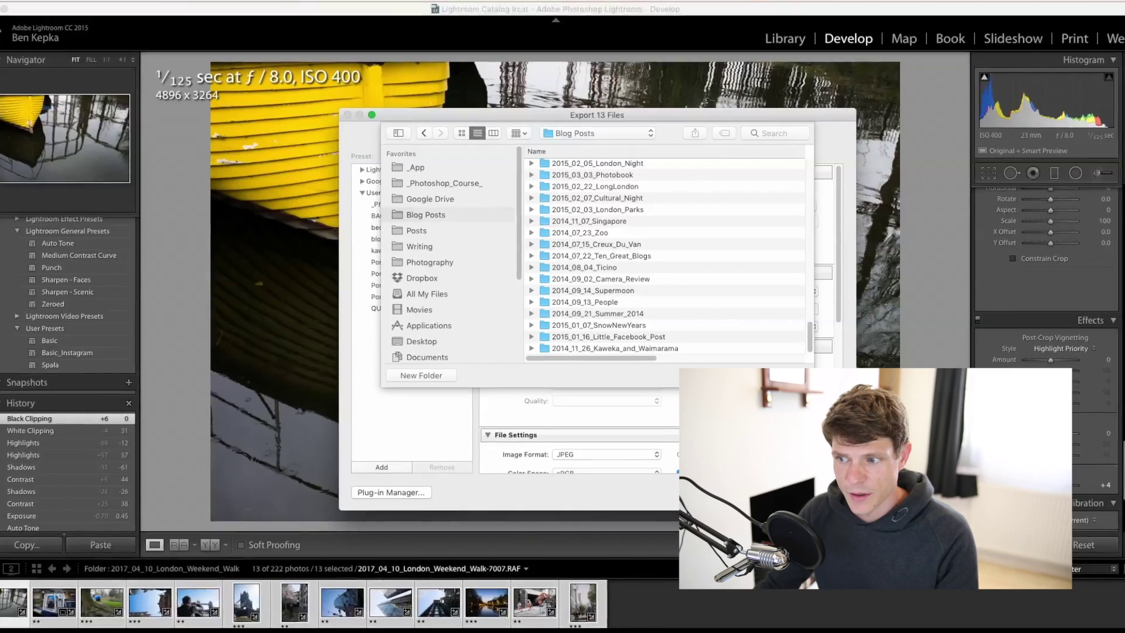
pyautogui.press('Return')
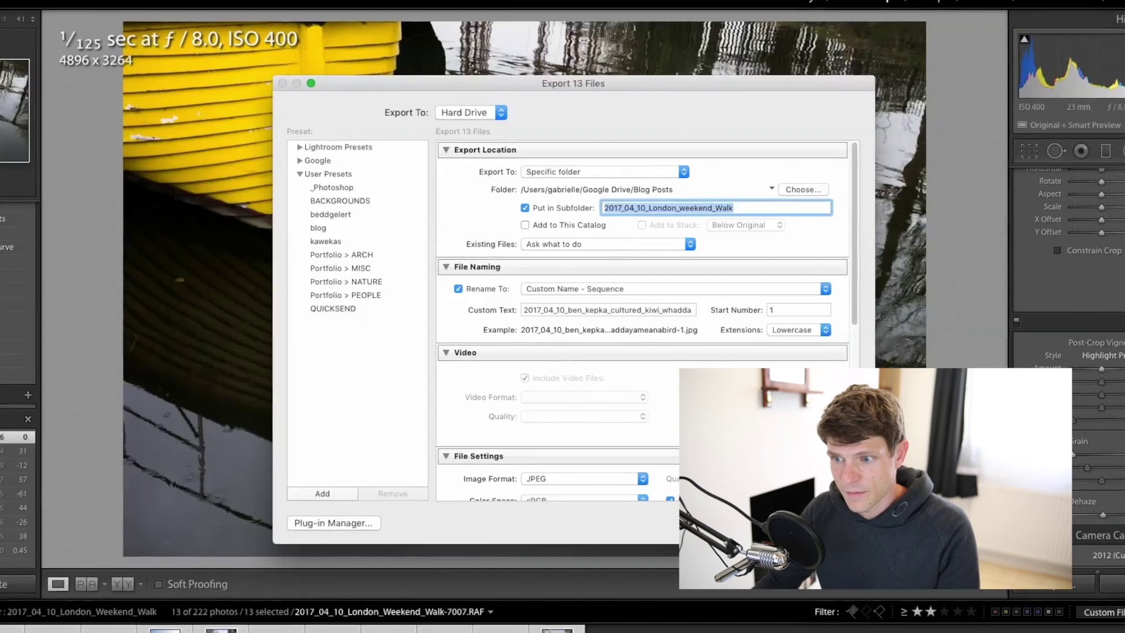
# Replace the ending of the custom file name after cultured_kiwi with London_Weekend_Walk, removing the pasted duplicate date.
pyautogui.scroll(-3, 641, 293)
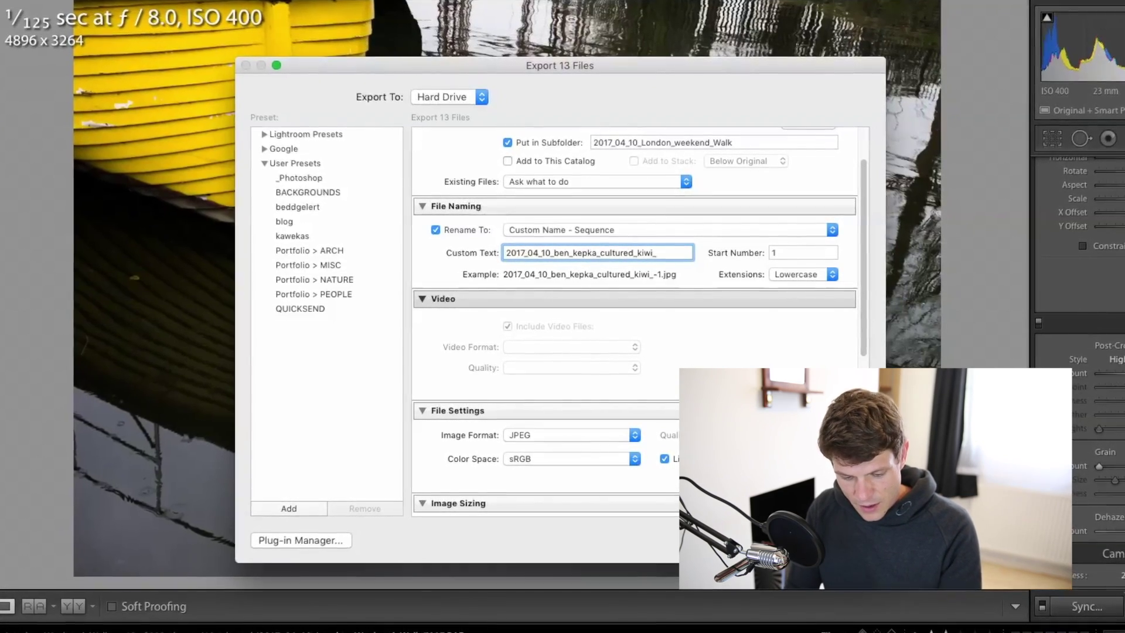
pyautogui.press('super+v')
pyautogui.press('super+a')
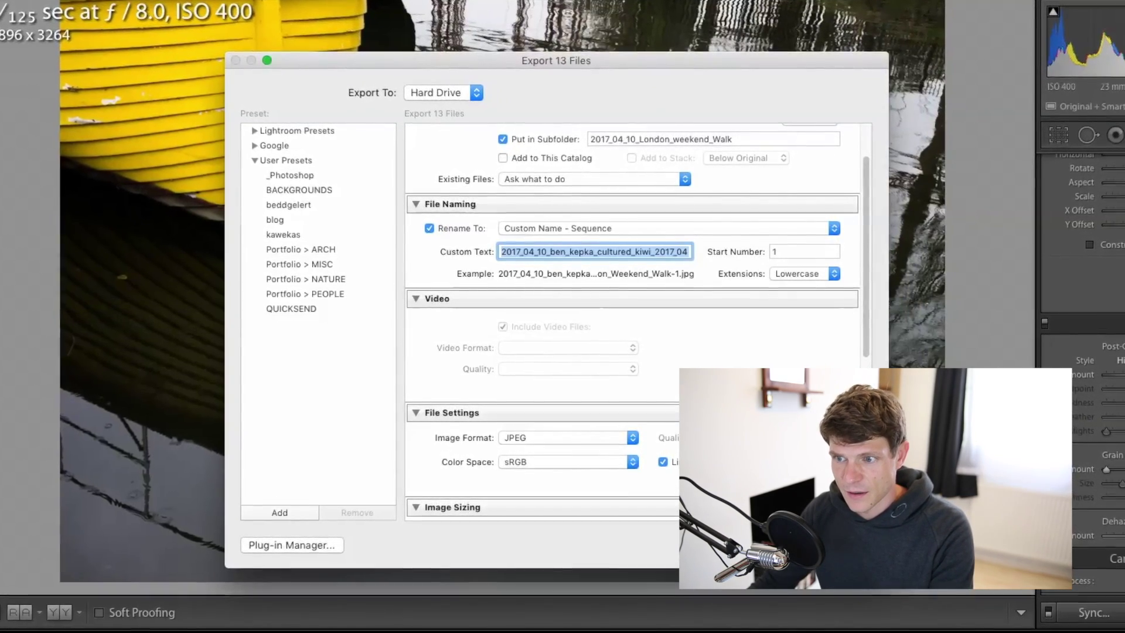
pyautogui.press('BackSpace')
pyautogui.hotkey('shift', 'Right')
pyautogui.hotkey('shift', 'Right')
pyautogui.hotkey('shift', 'Right')
pyautogui.press('BackSpace')
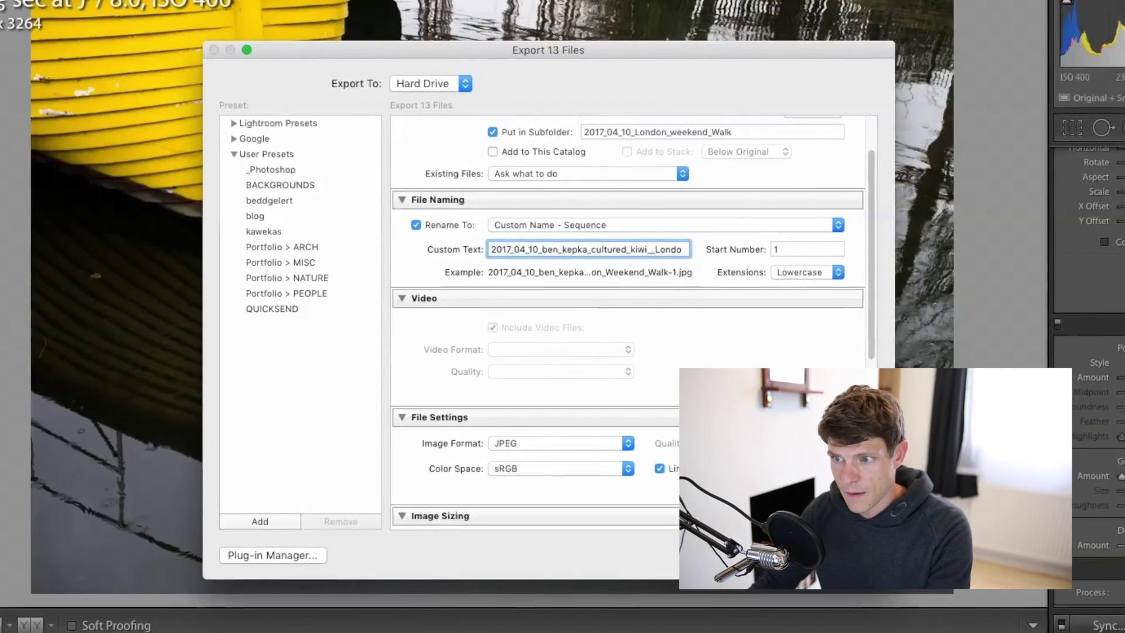
# Review the export's file settings, image sizing, output sharpening, metadata, watermarking and post-processing options.
pyautogui.scroll(-5, 626, 322)
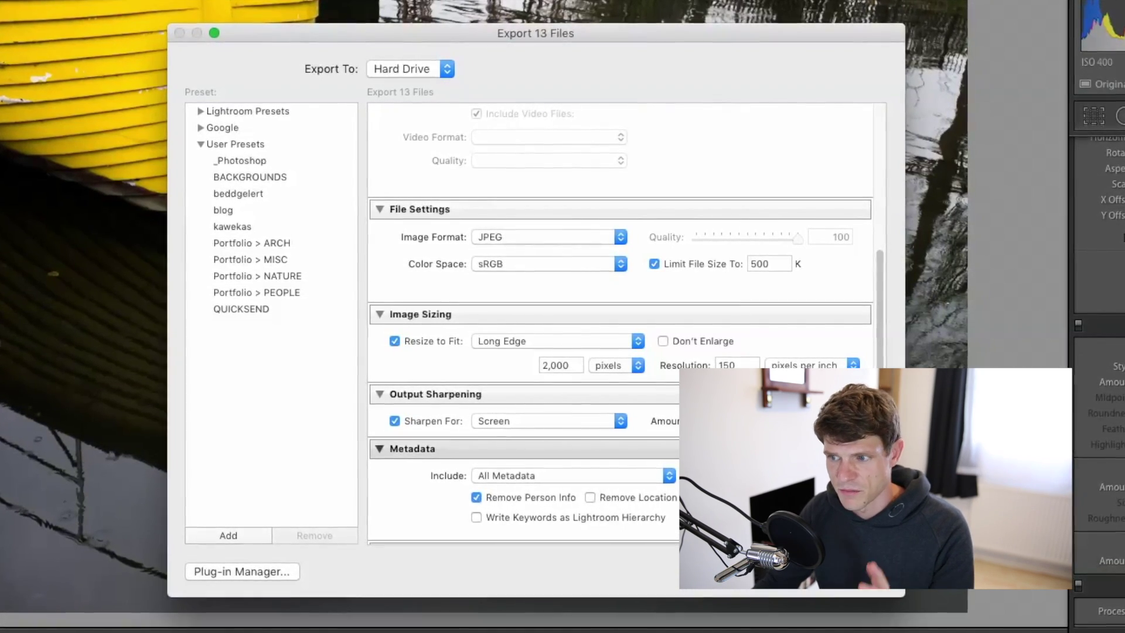
pyautogui.scroll(-4, 621, 322)
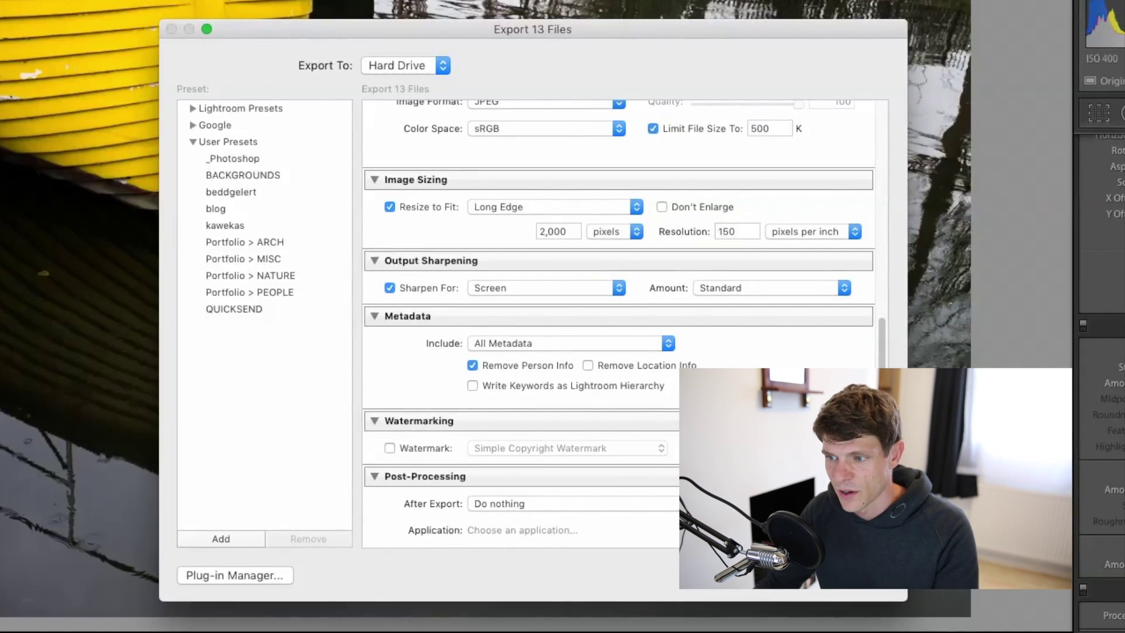
pyautogui.scroll(6, 621, 322)
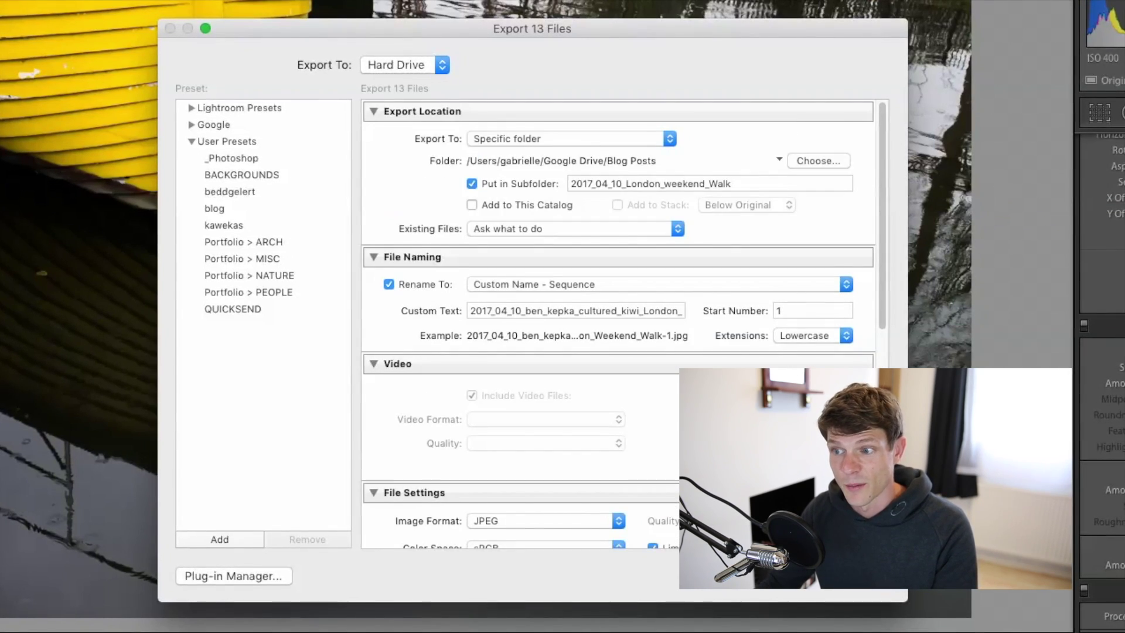